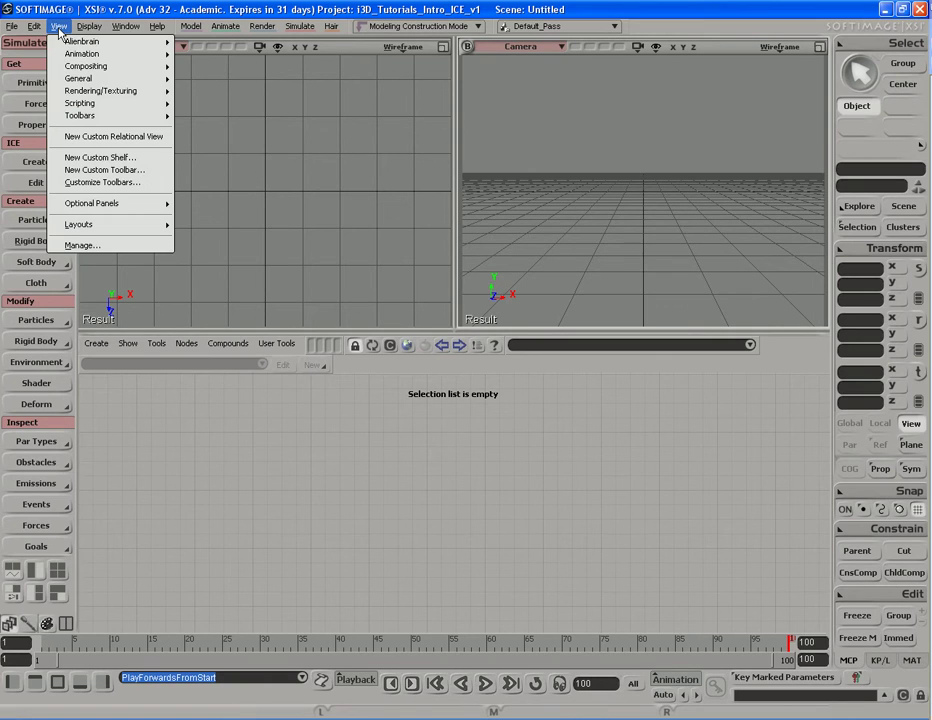
Step: Switch the workspace from the ICE layout to the Default layout
mouse_move(112, 233)
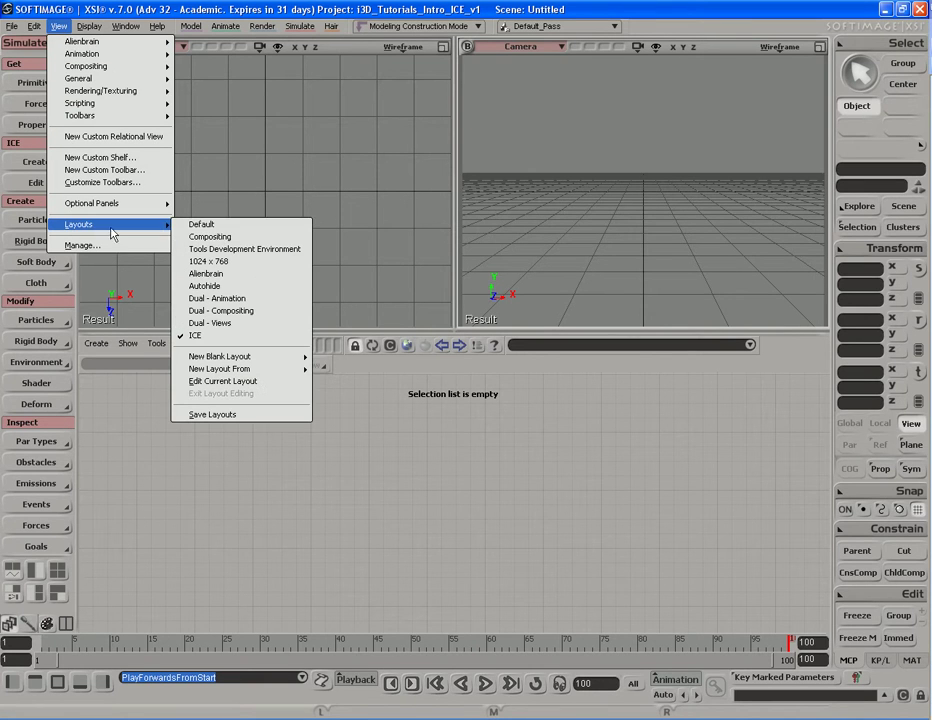
click(241, 233)
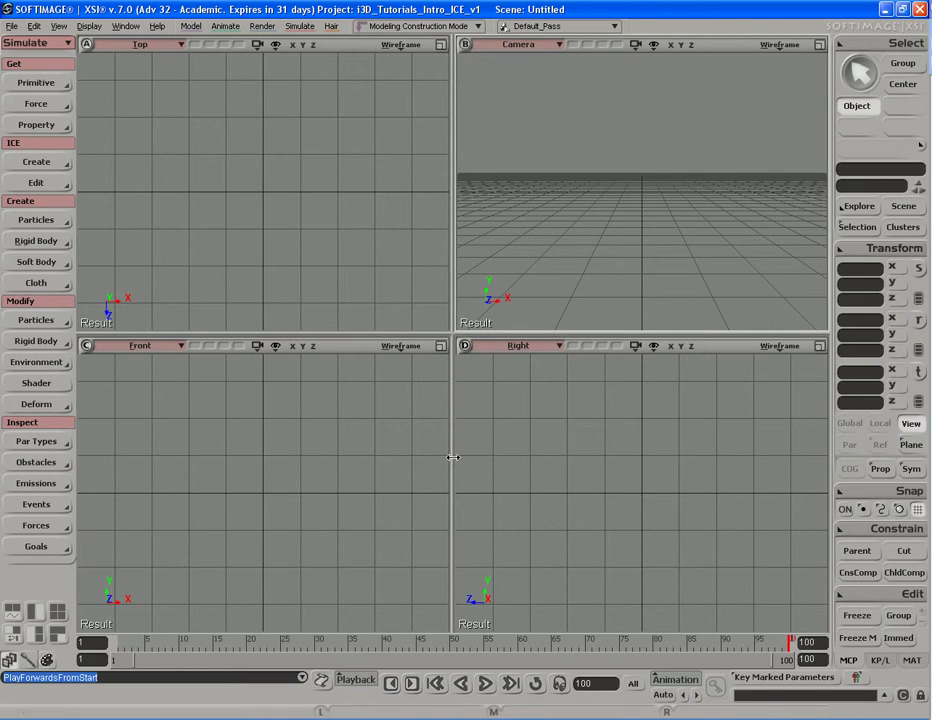
Step: Open the ICE Tree as a floating window, try collapsing and restoring it, and close it
key(alt+9)
mouse_move(556, 392)
mouse_down()
mouse_move(458, 424)
mouse_move(545, 381)
mouse_move(538, 392)
mouse_up()
double_click(539, 386)
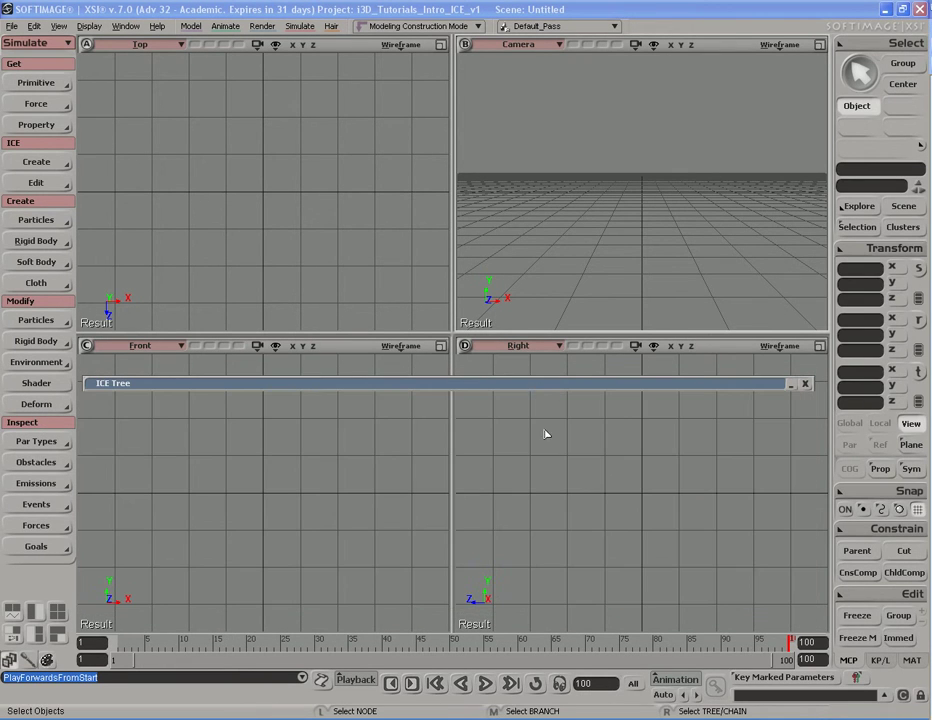
double_click(543, 386)
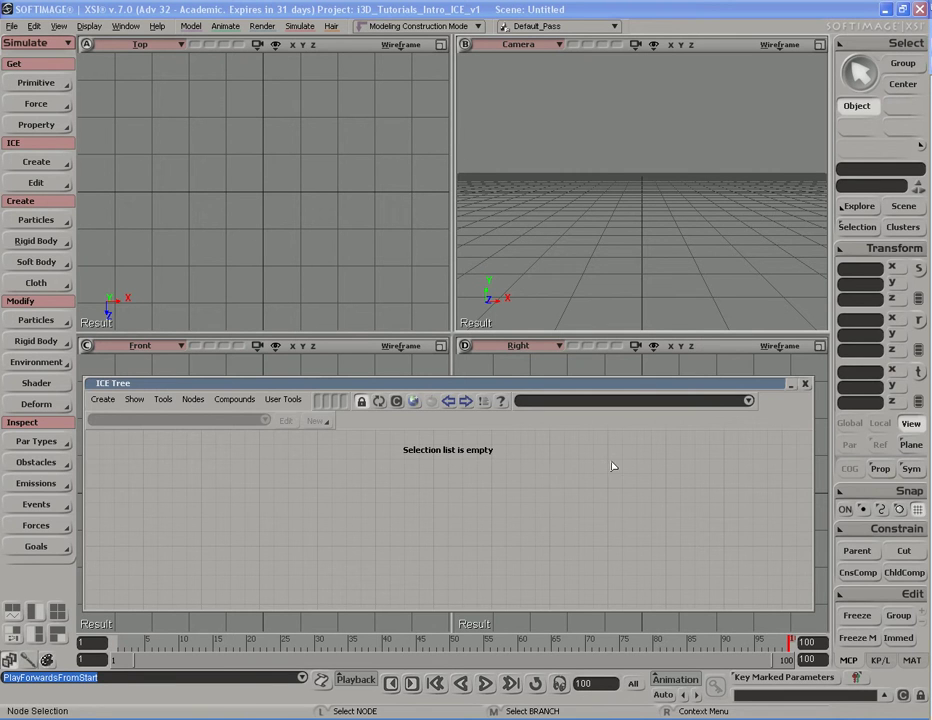
click(805, 384)
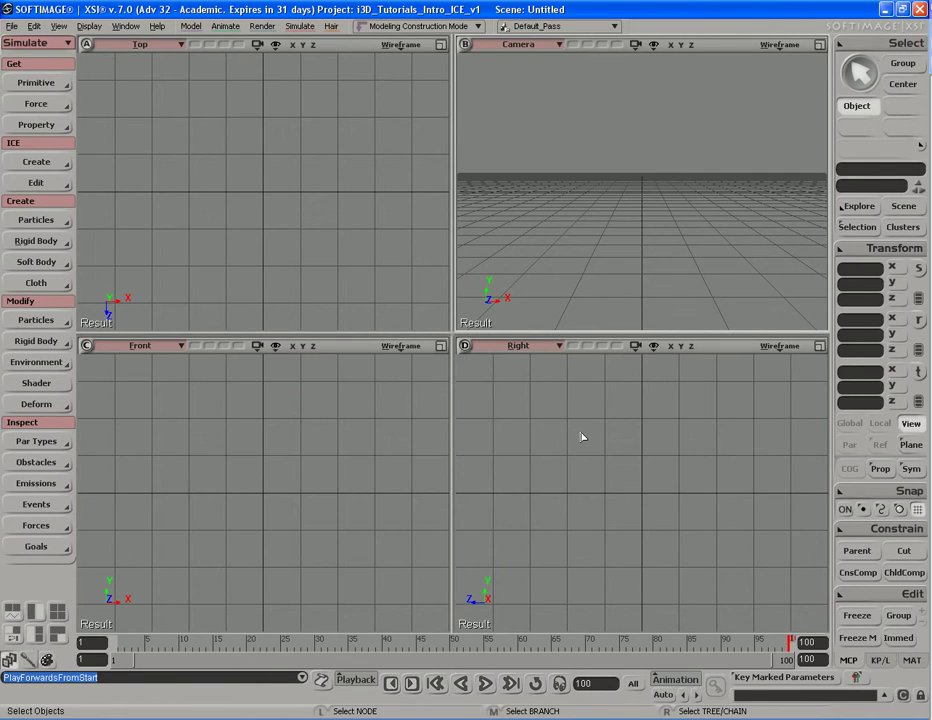
scroll(582, 436, up, 2)
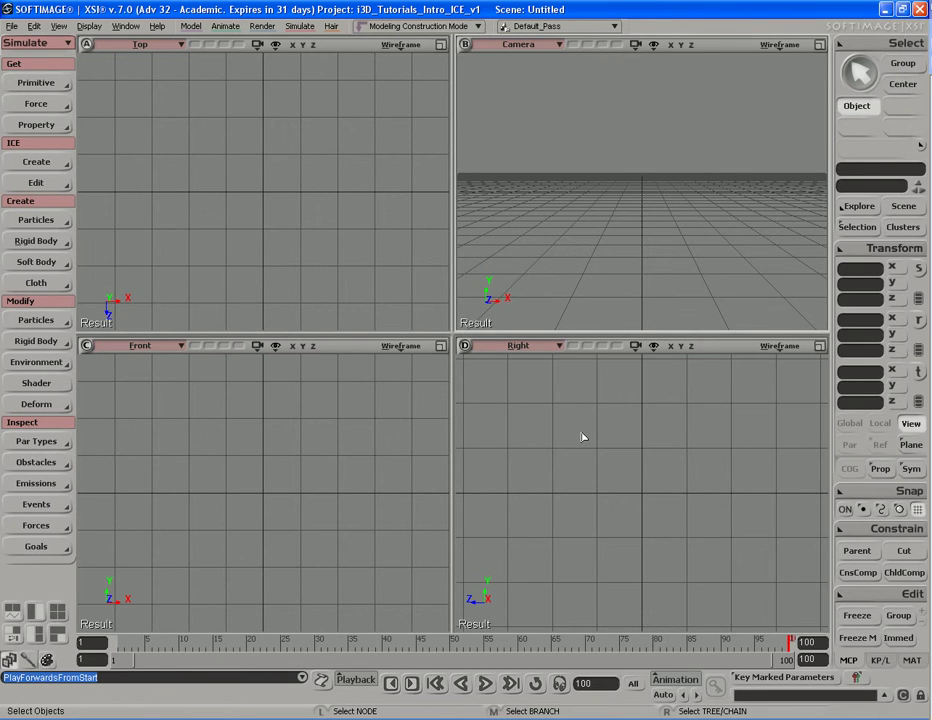
key(r)
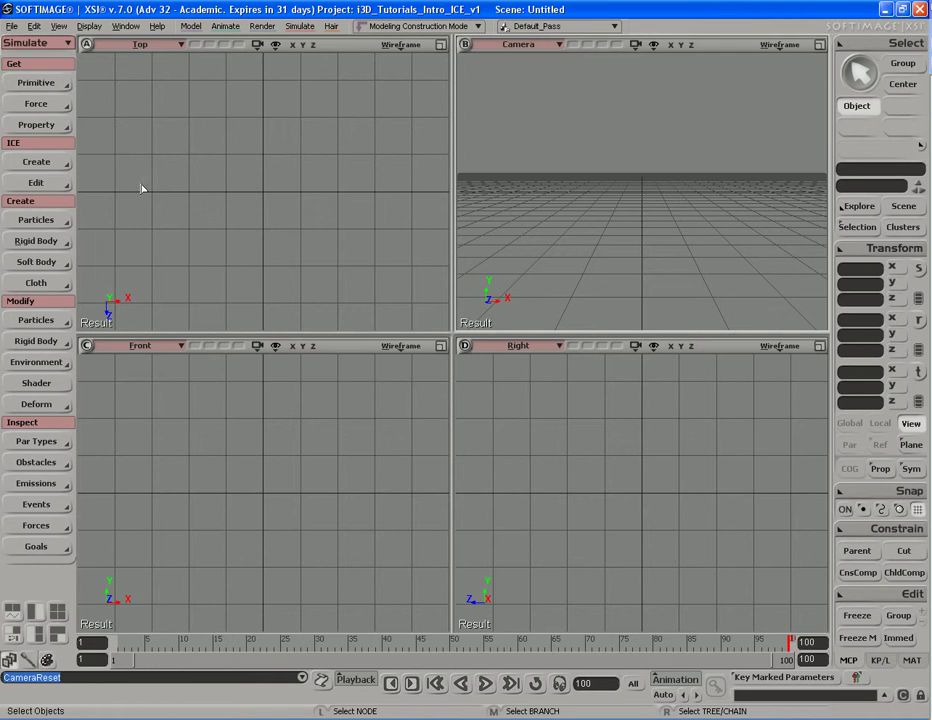
click(55, 88)
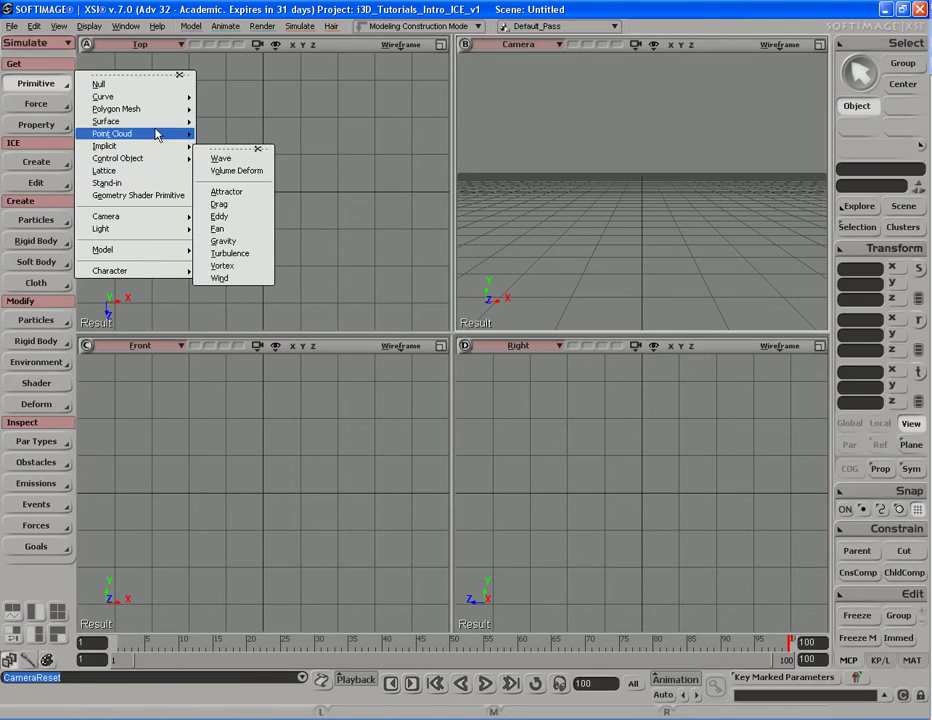
mouse_move(165, 97)
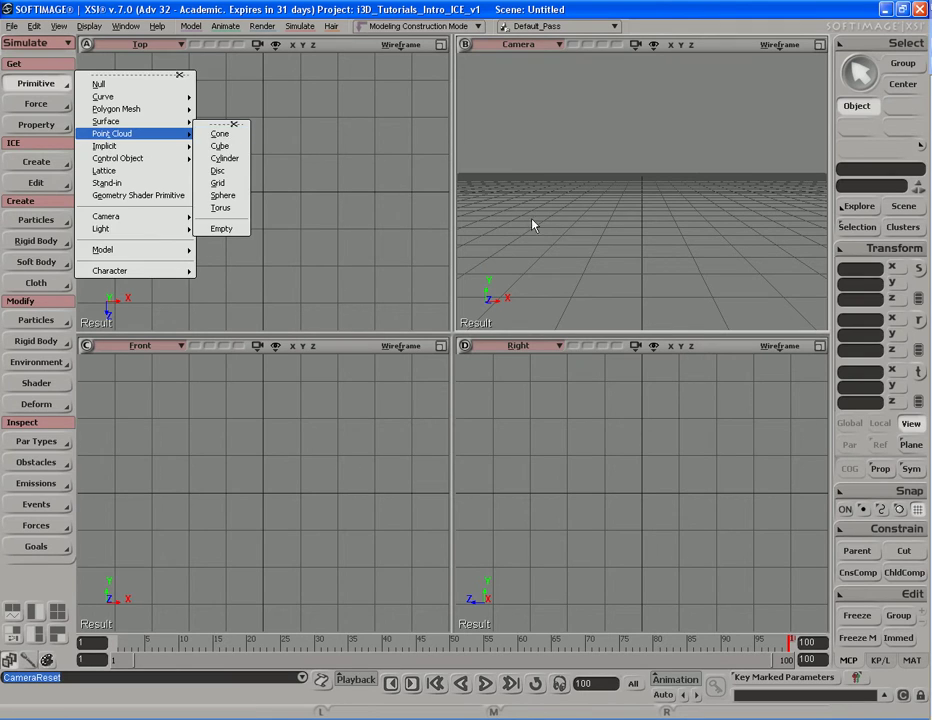
click(312, 154)
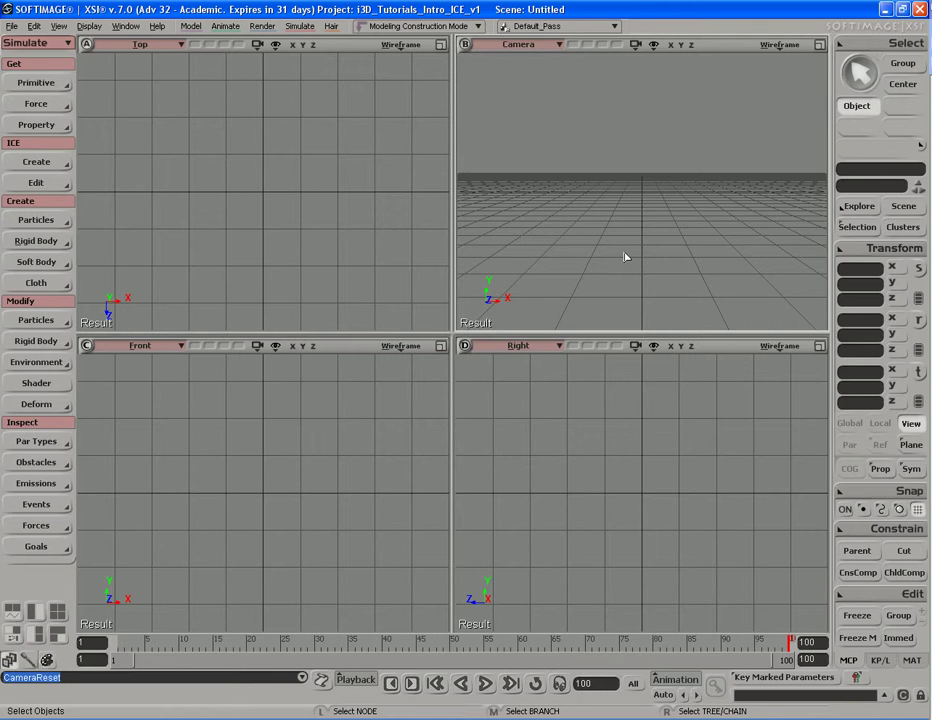
Step: Maximize the Camera view and create a polygon mesh disc at the scene origin with its default settings
key(F12)
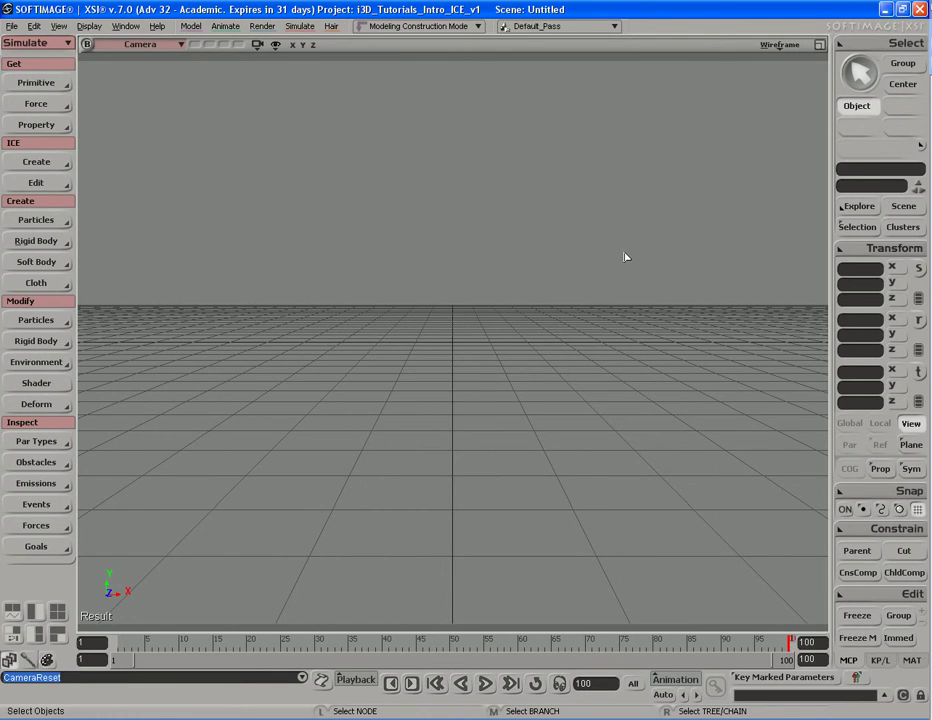
key(s)
right_drag(512, 306, 556, 342)
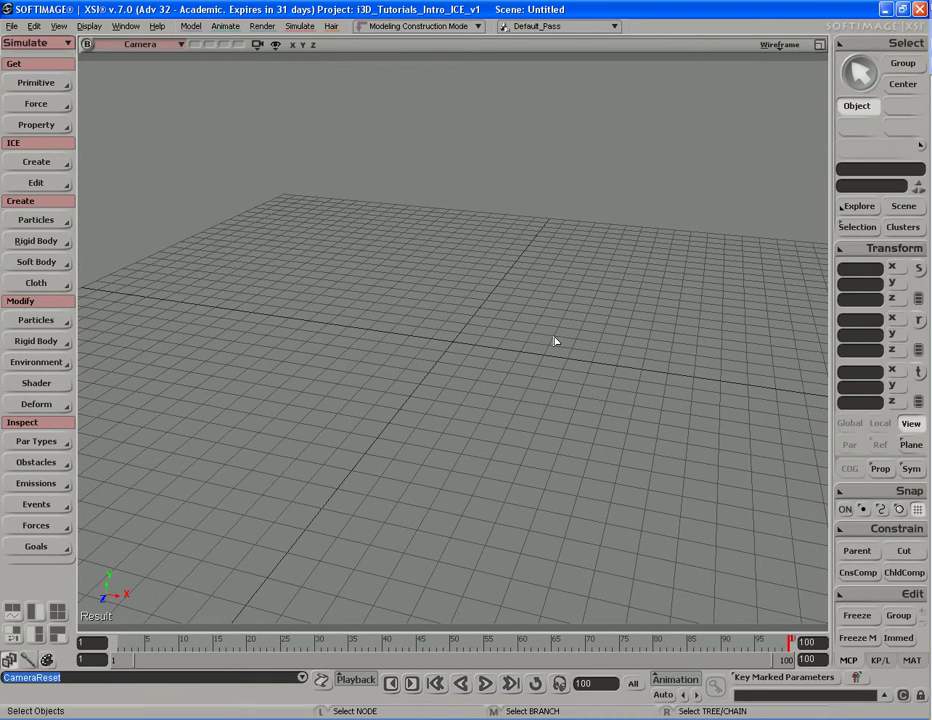
click(58, 87)
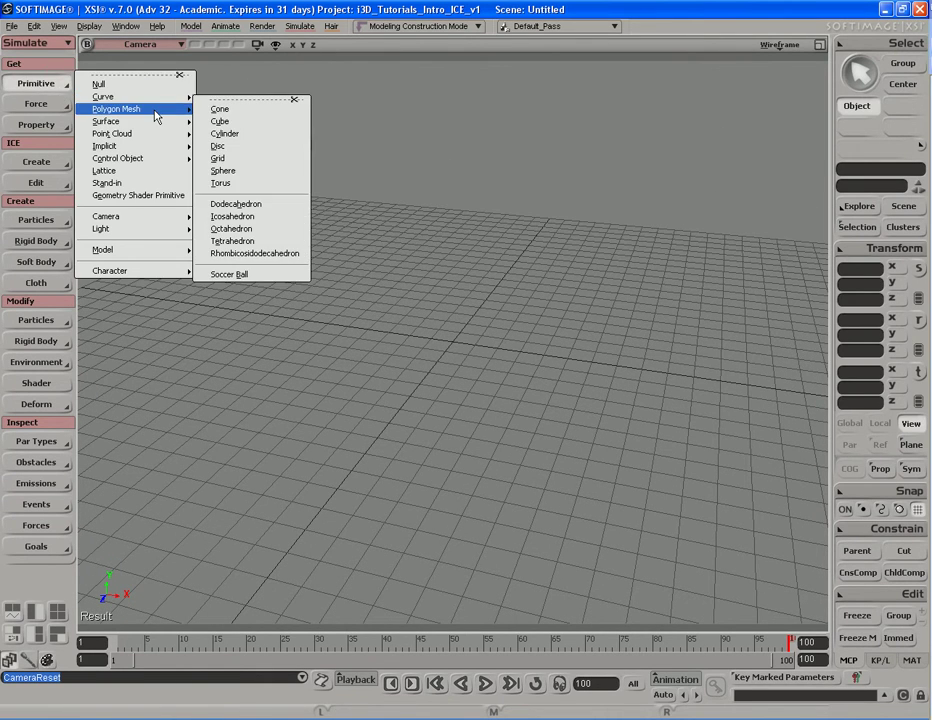
click(259, 153)
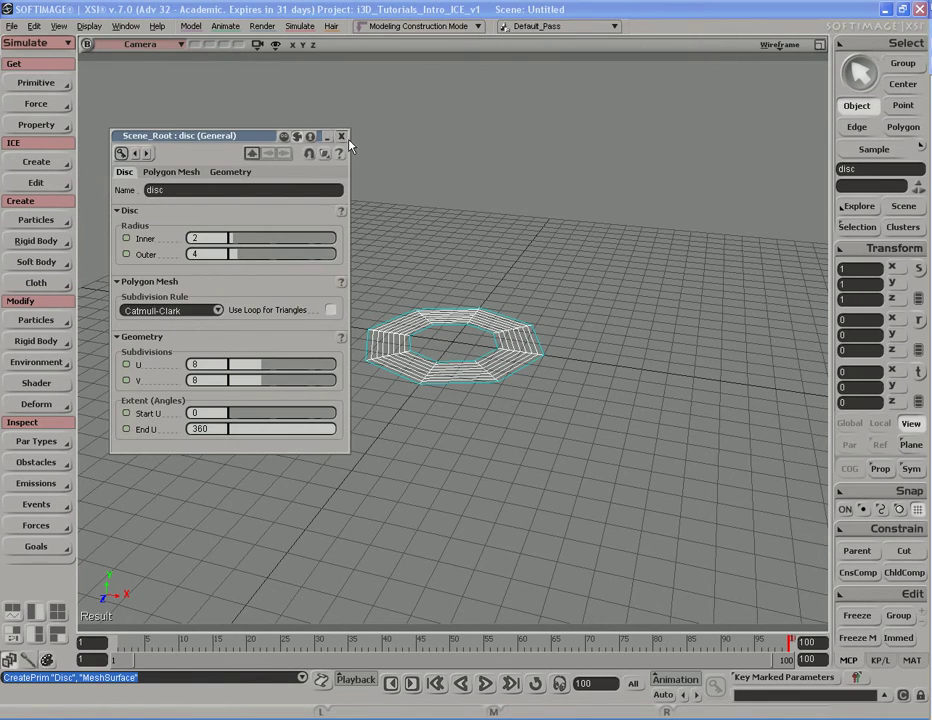
click(342, 137)
key(s)
mouse_move(395, 387)
middle_down()
mouse_move(381, 360)
mouse_move(380, 374)
middle_up()
right_drag(380, 374, 382, 376)
key(space)
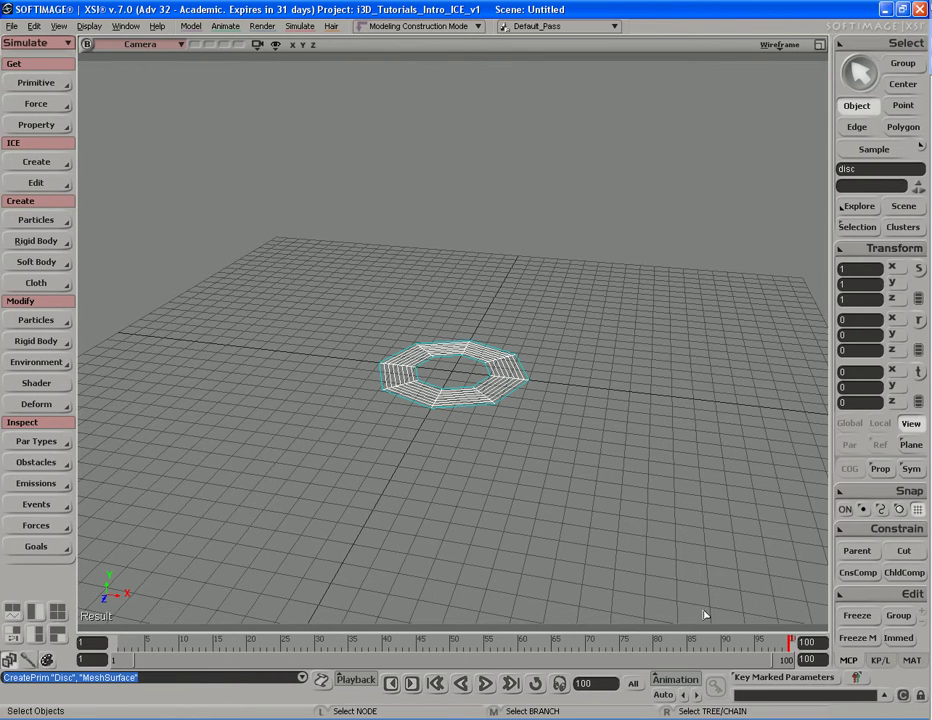
Step: Return to the first frame and emit ICE particles from the selected disc, keeping the default point cloud name
key(Home)
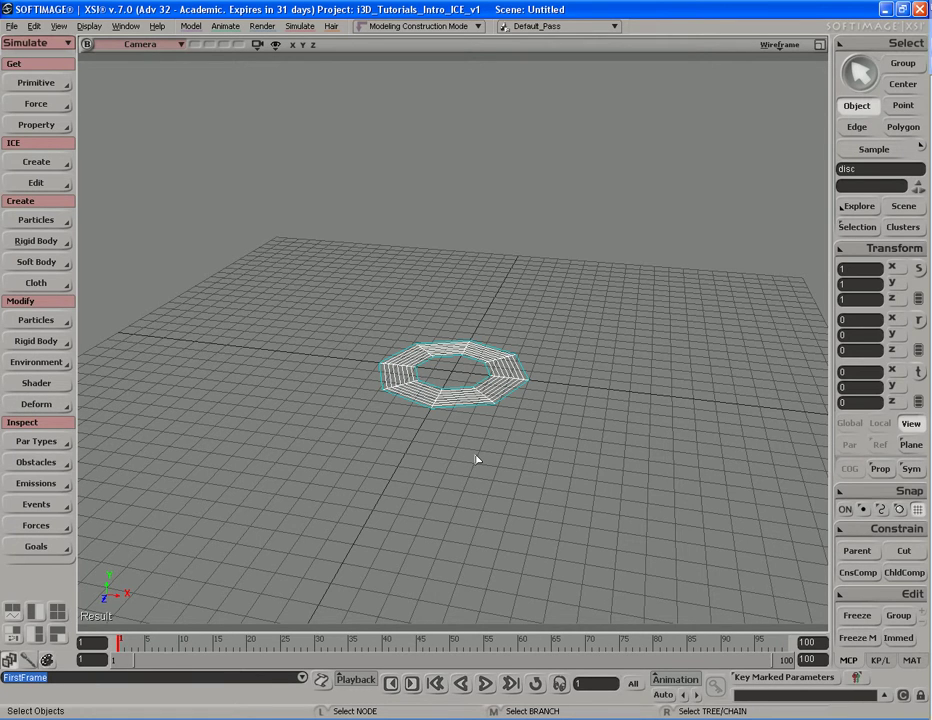
drag(446, 323, 544, 431)
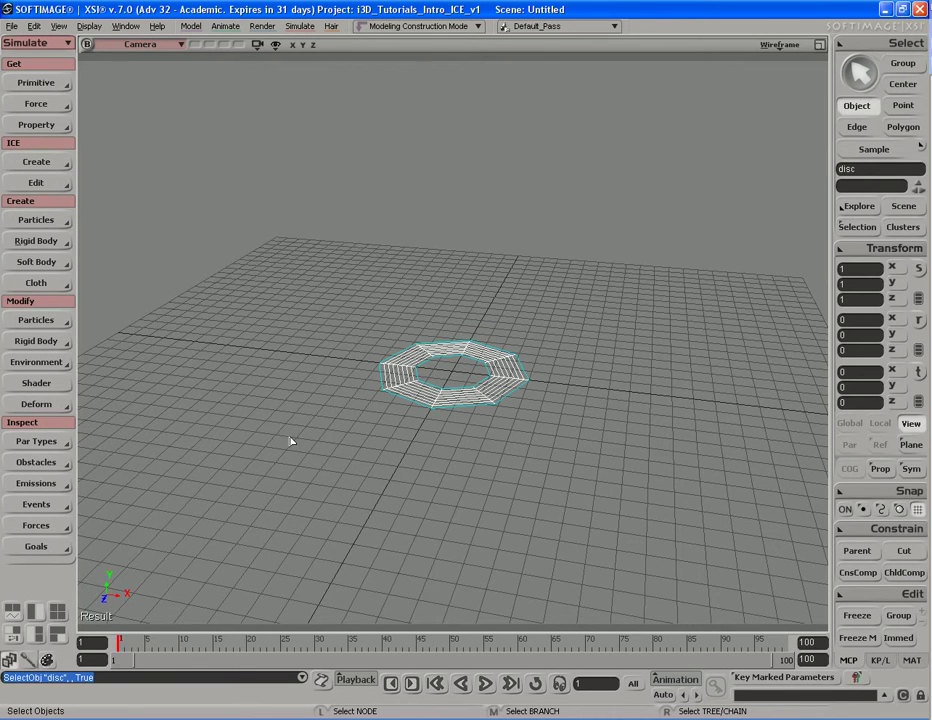
click(36, 162)
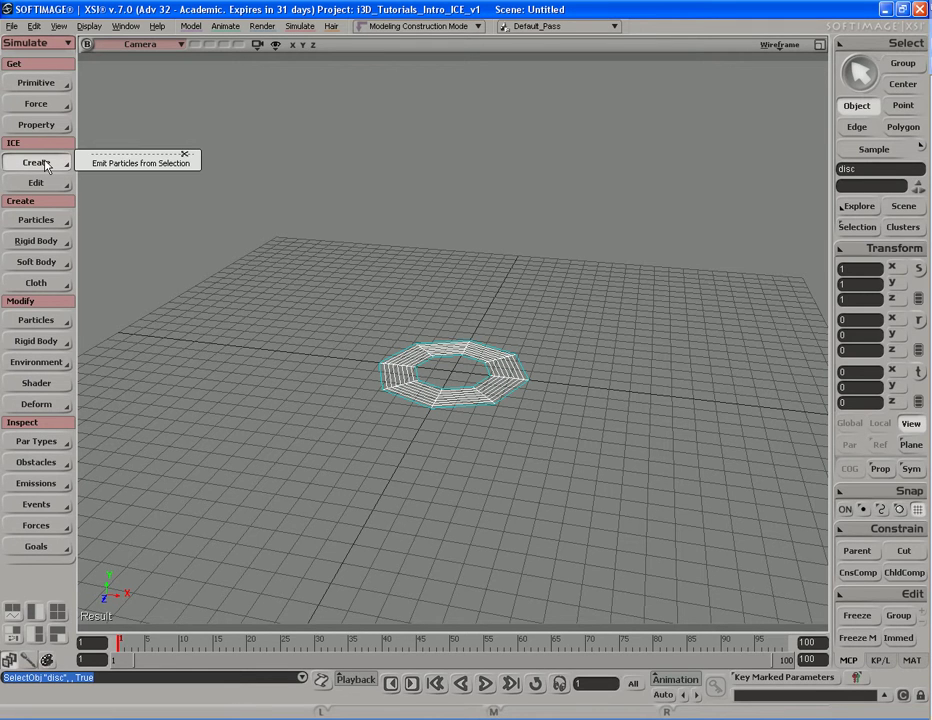
click(152, 164)
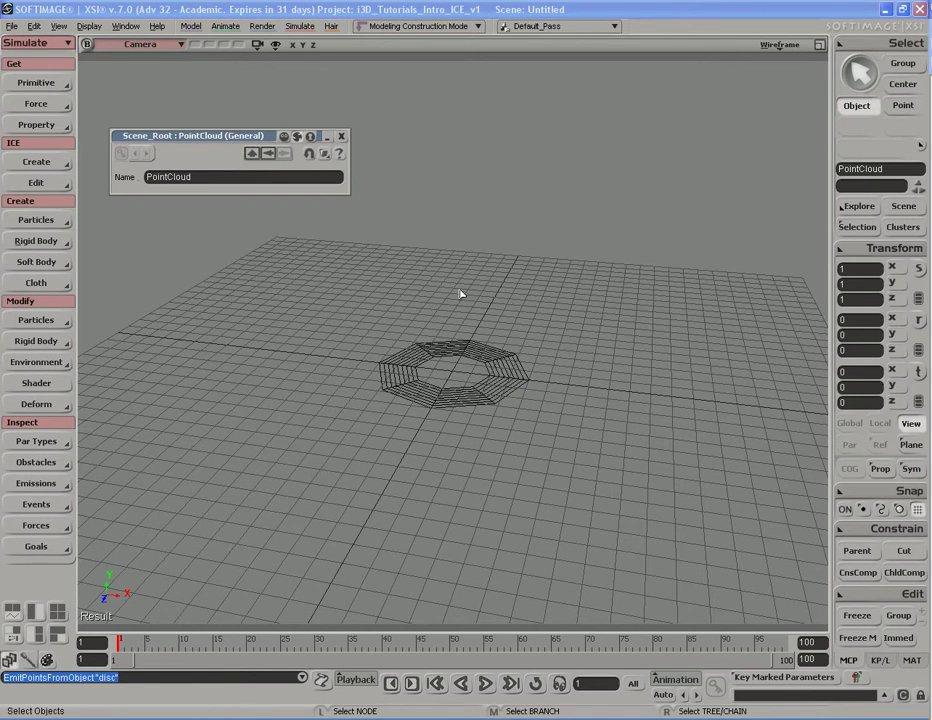
click(286, 177)
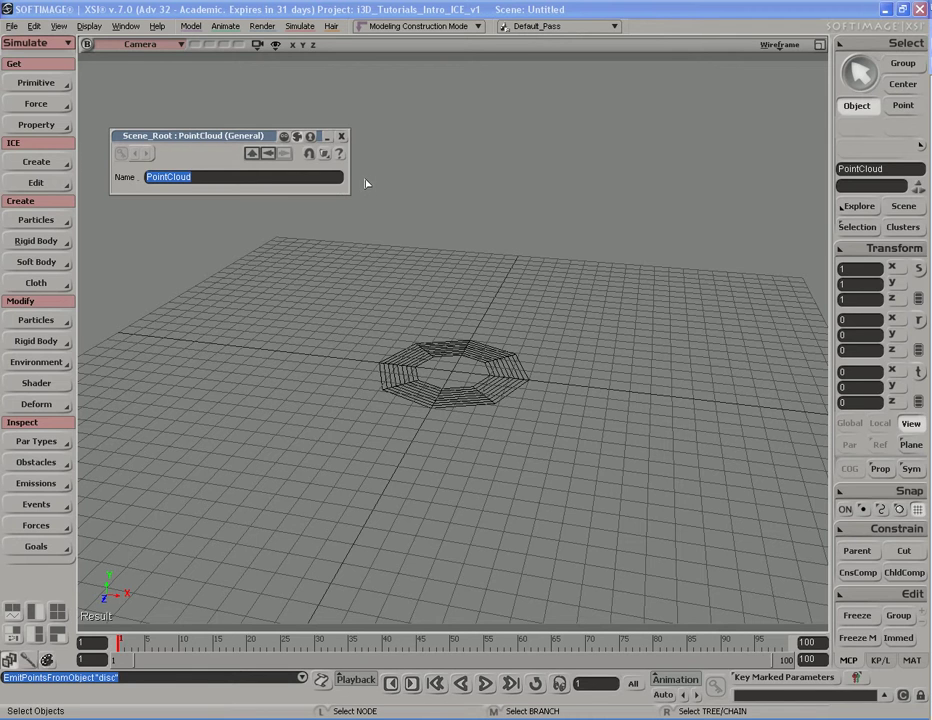
click(342, 137)
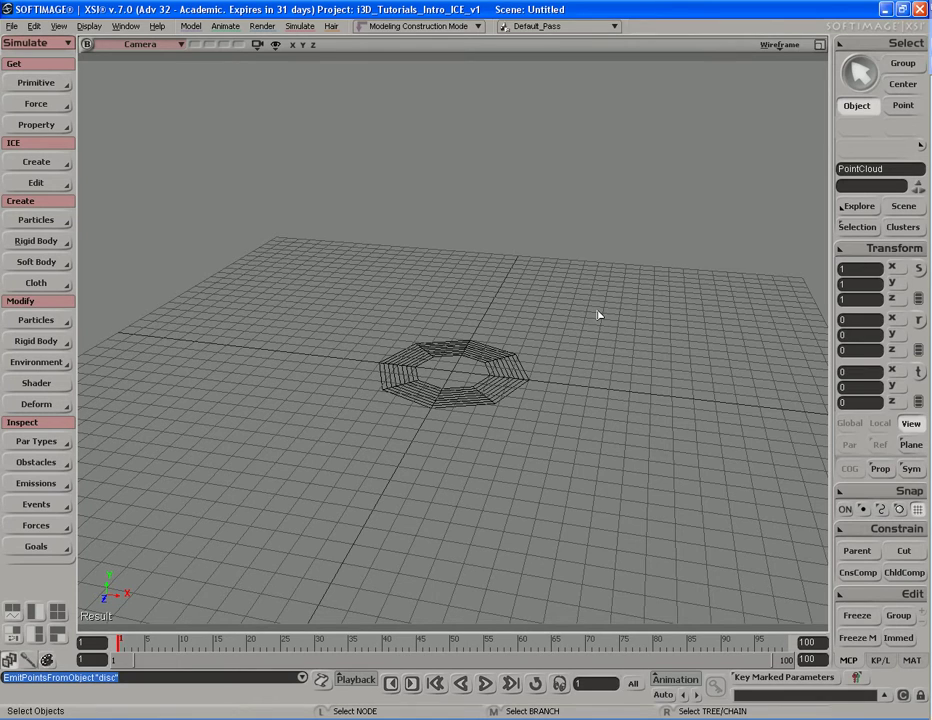
Step: Examine the disc and the point cloud in the Explorer, including the point cloud's nested properties
key(8)
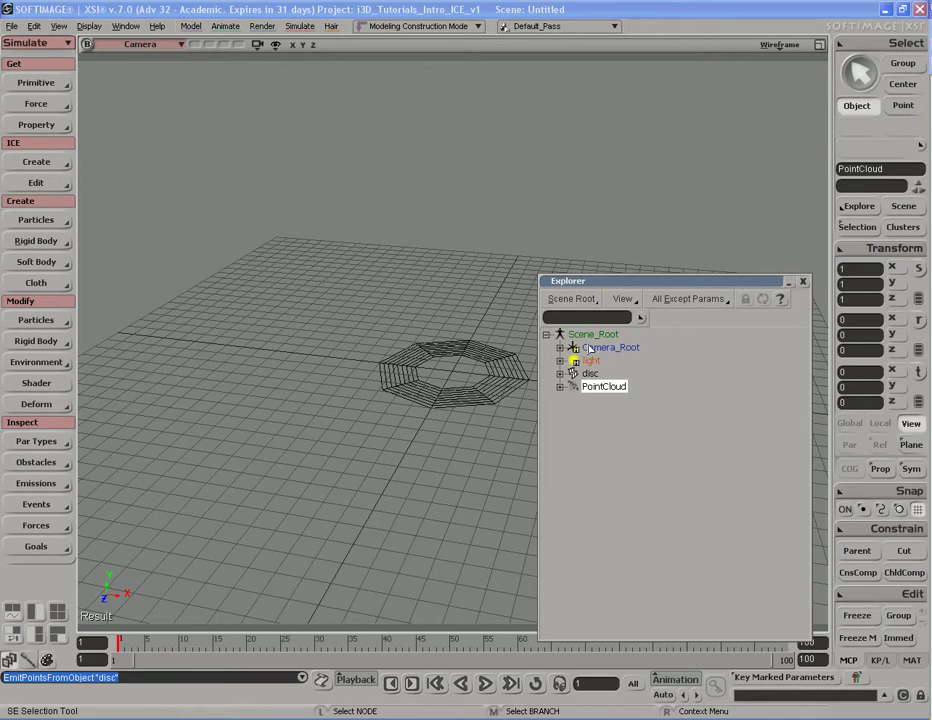
click(591, 376)
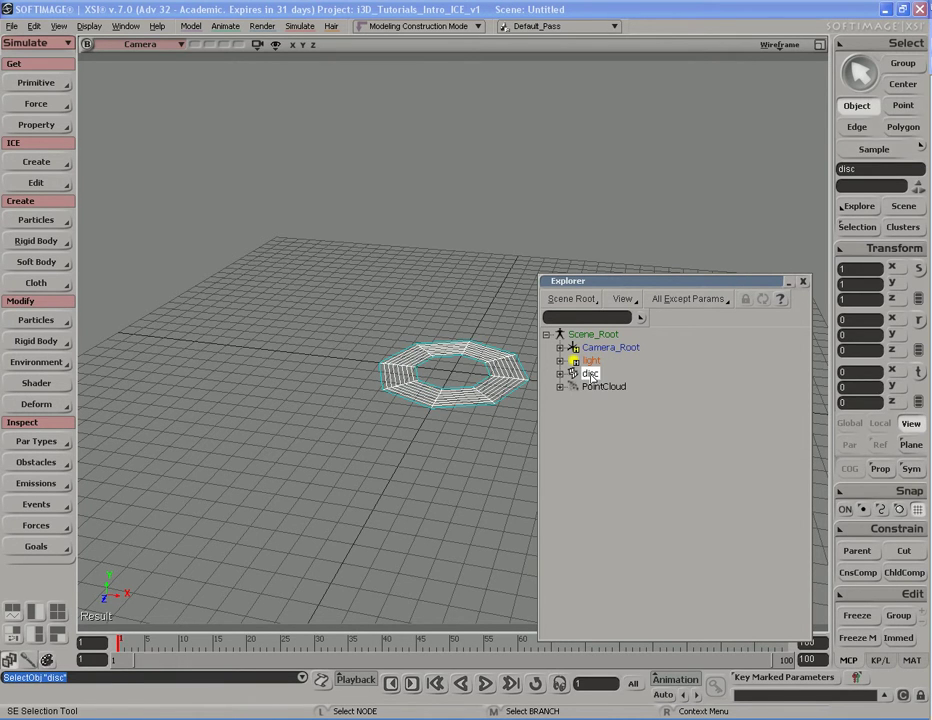
click(598, 387)
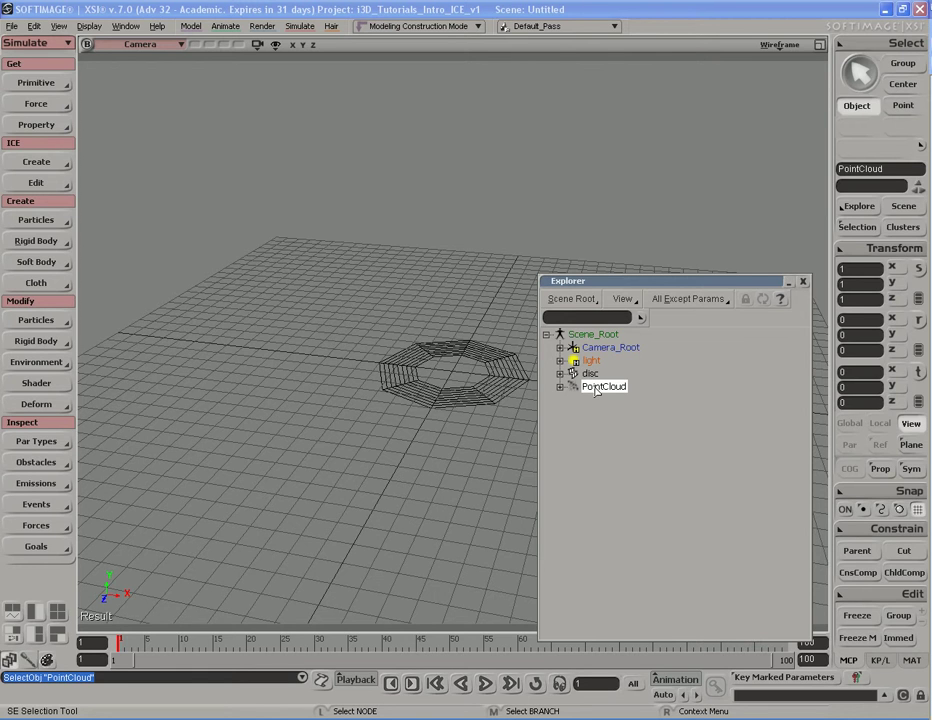
click(560, 387)
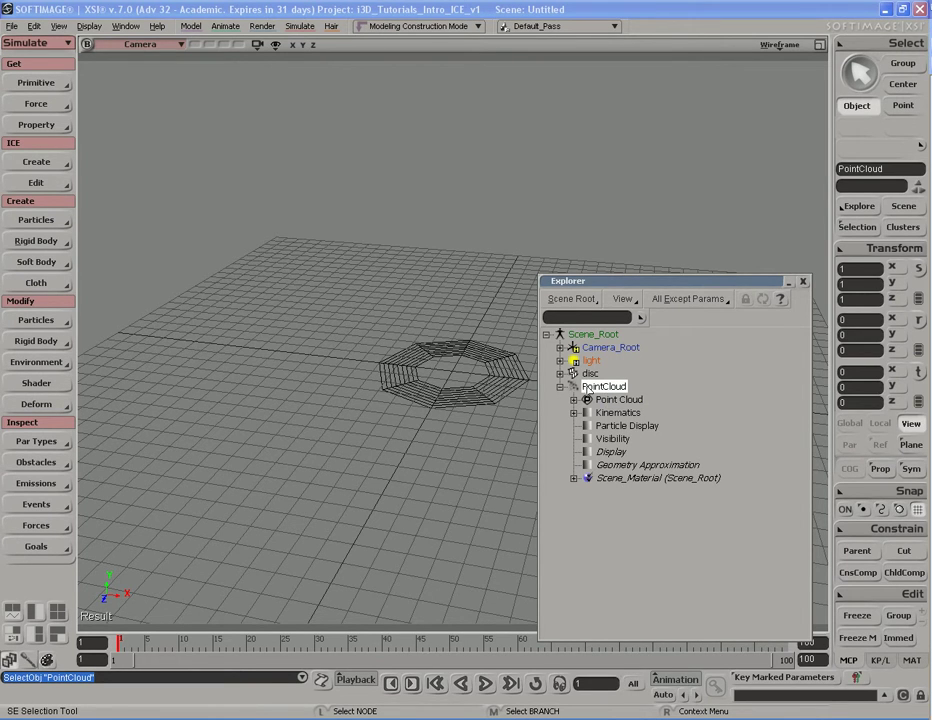
click(560, 387)
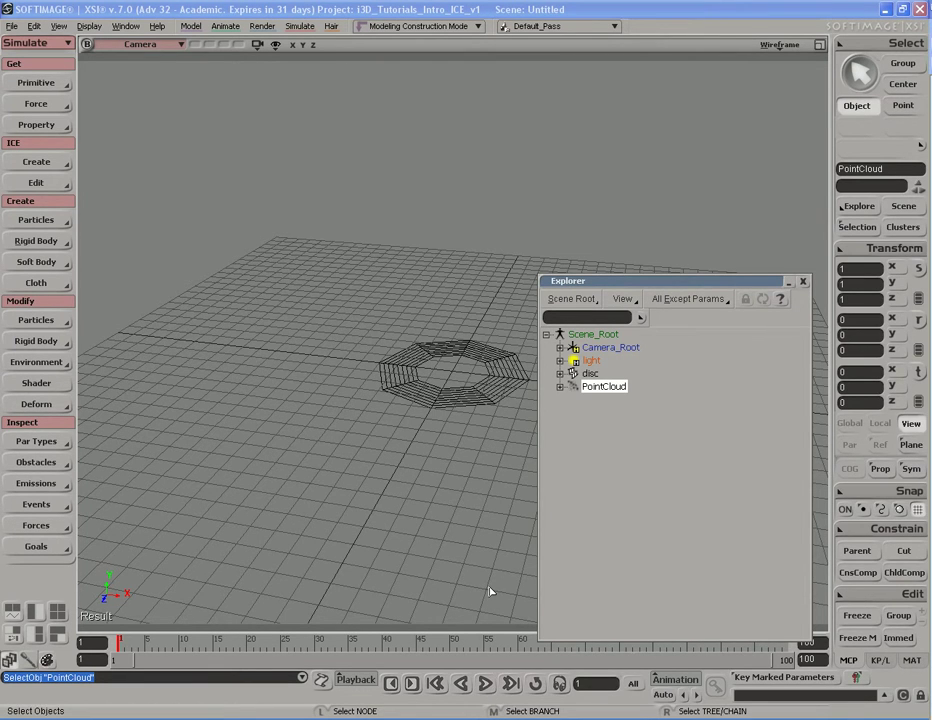
Step: Play the simulation forwards, inspect the particles rising from the disc, and close the Explorer
click(485, 686)
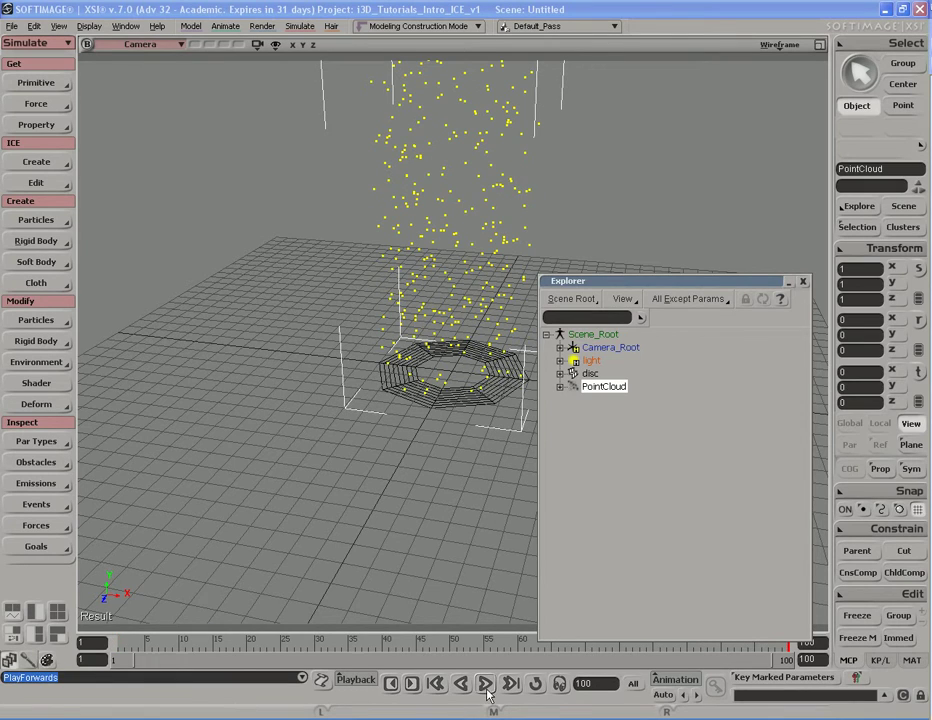
key(s)
mouse_move(476, 412)
right_down()
mouse_move(458, 499)
mouse_move(456, 418)
mouse_move(470, 406)
right_up()
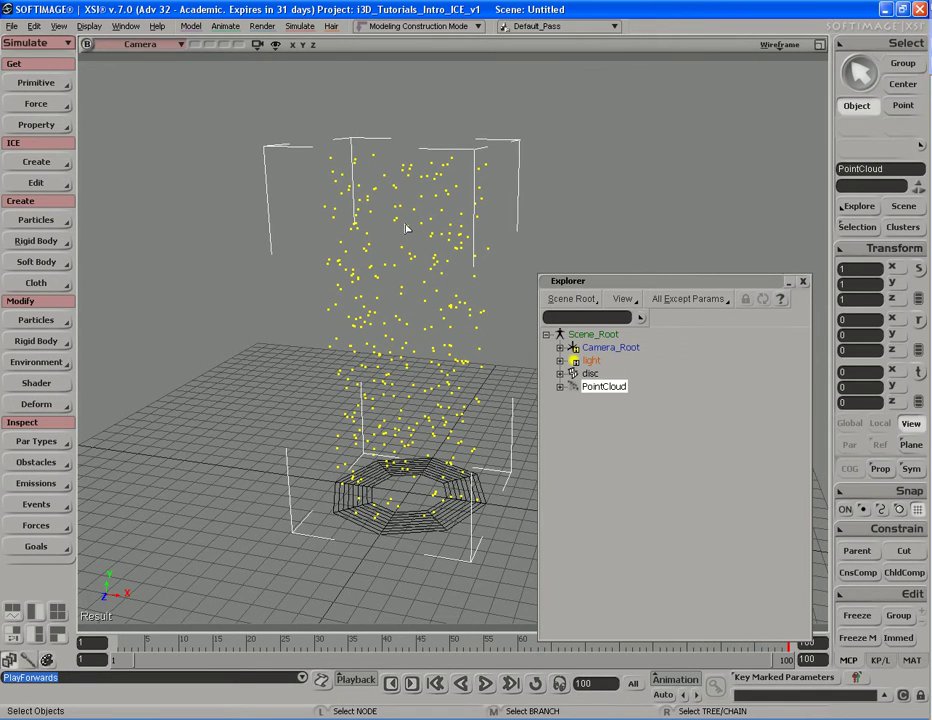
click(244, 196)
drag(297, 149, 419, 284)
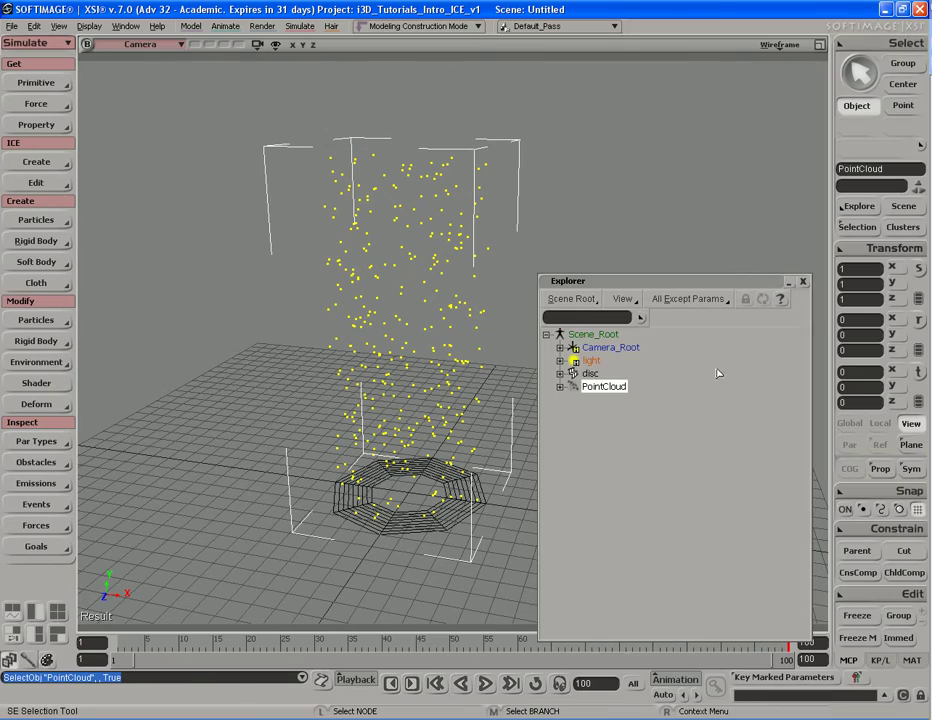
click(803, 281)
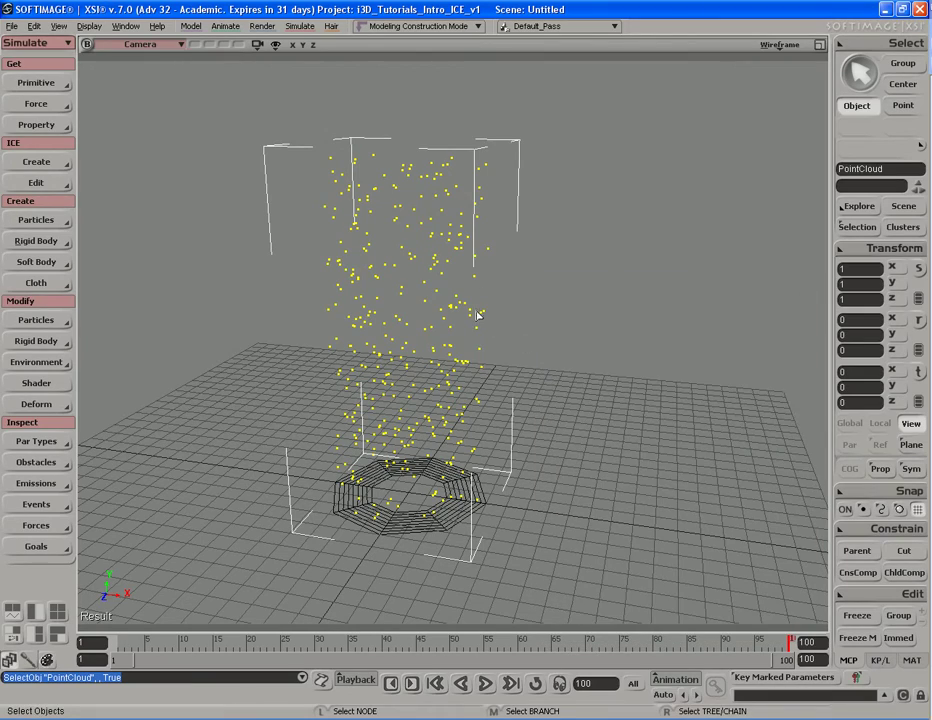
key(s)
mouse_move(549, 350)
right_down()
mouse_move(526, 354)
mouse_move(572, 347)
mouse_move(555, 345)
mouse_move(556, 331)
mouse_move(559, 343)
right_up()
key(s)
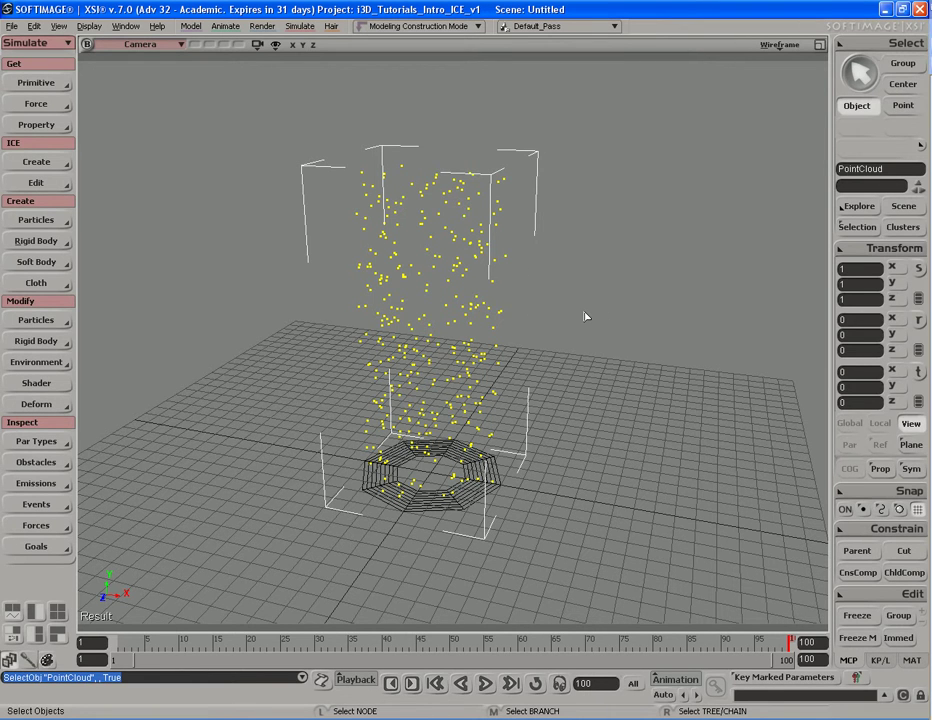
Step: Open the point cloud's ICE Tree in an enlarged floating window and frame all its nodes for reading
key(alt+9)
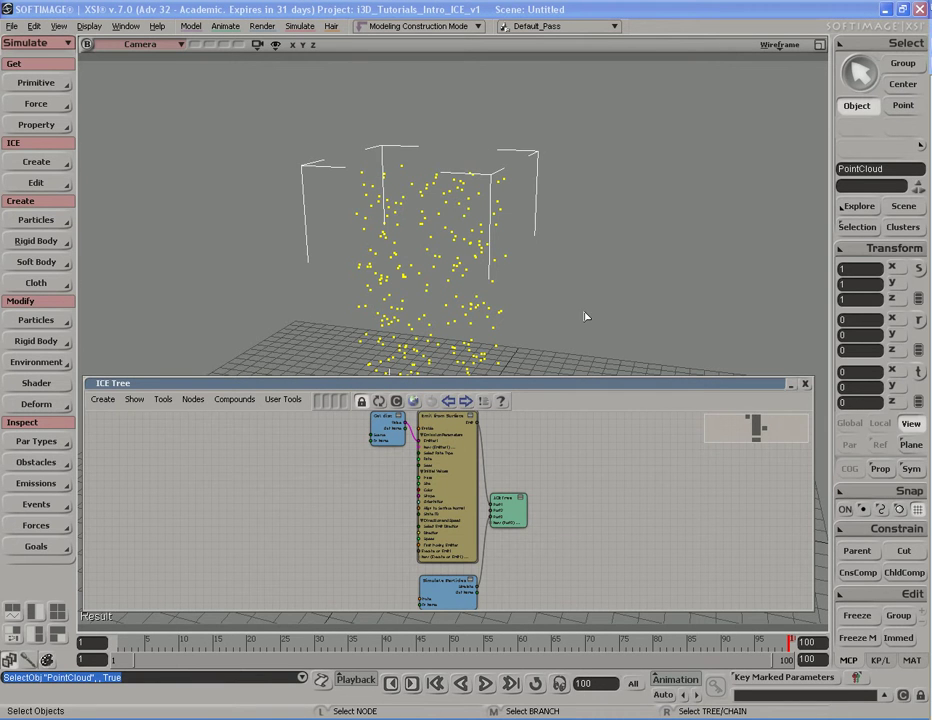
drag(548, 386, 468, 16)
drag(732, 234, 872, 417)
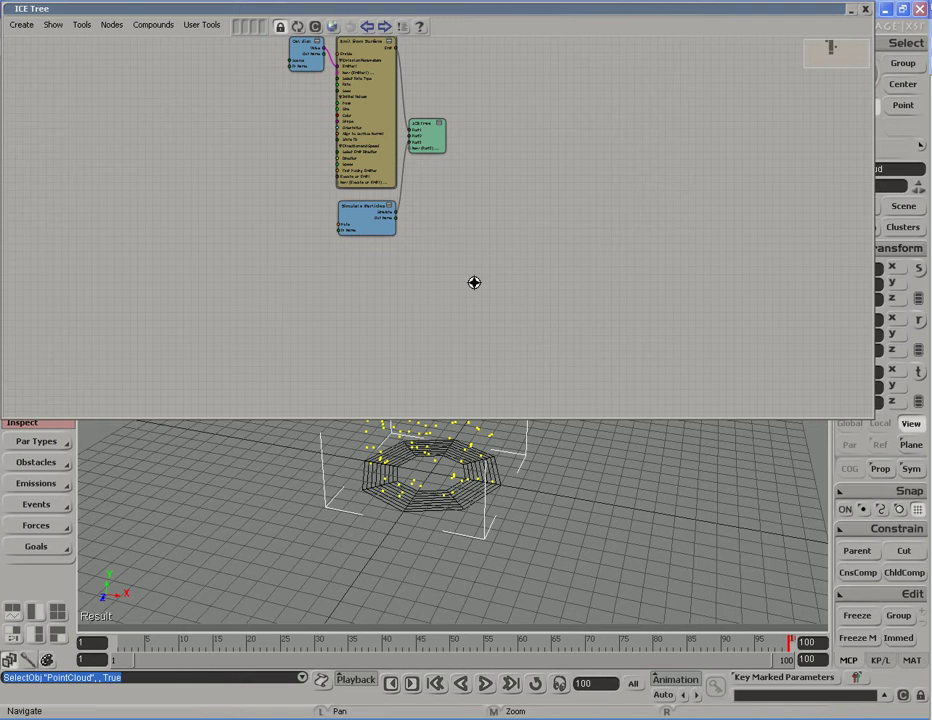
drag(497, 170, 350, 328)
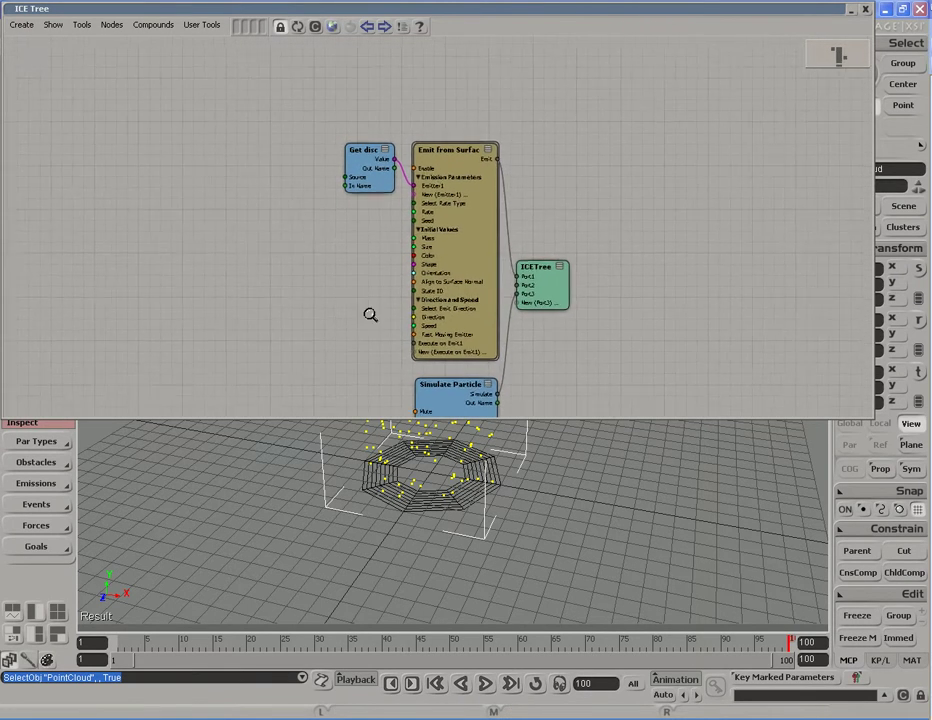
drag(491, 347, 473, 304)
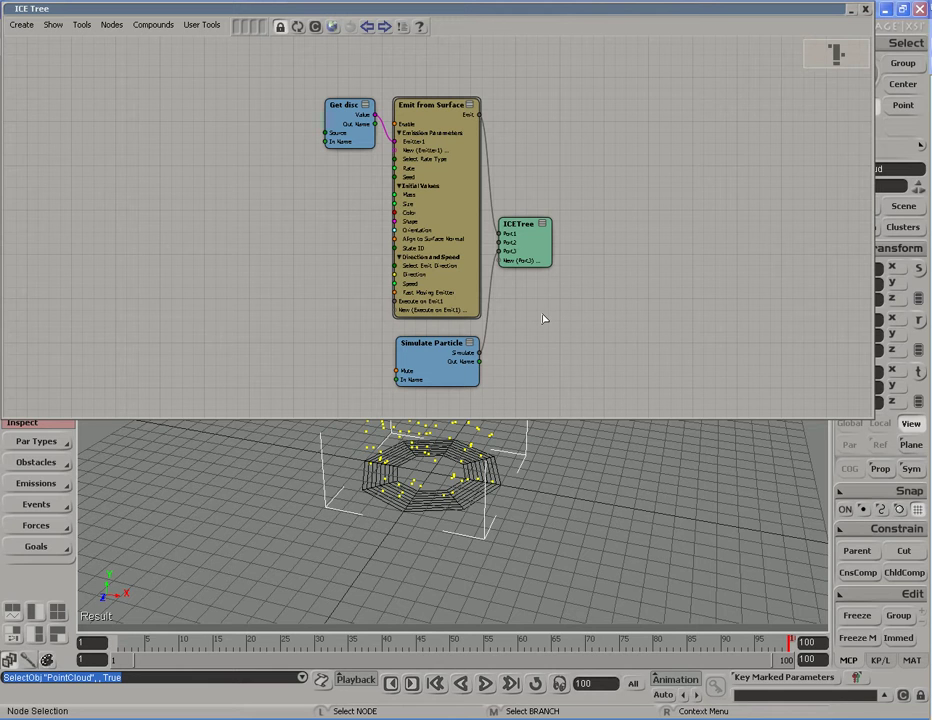
Step: Examine the Get disc, Emit from Surface, Simulate Particles and ICETree nodes up close and the whole tree framed
scroll(543, 319, up, 3)
scroll(543, 319, down, 7)
scroll(543, 319, up, 7)
scroll(543, 319, down, 5)
scroll(543, 319, up, 4)
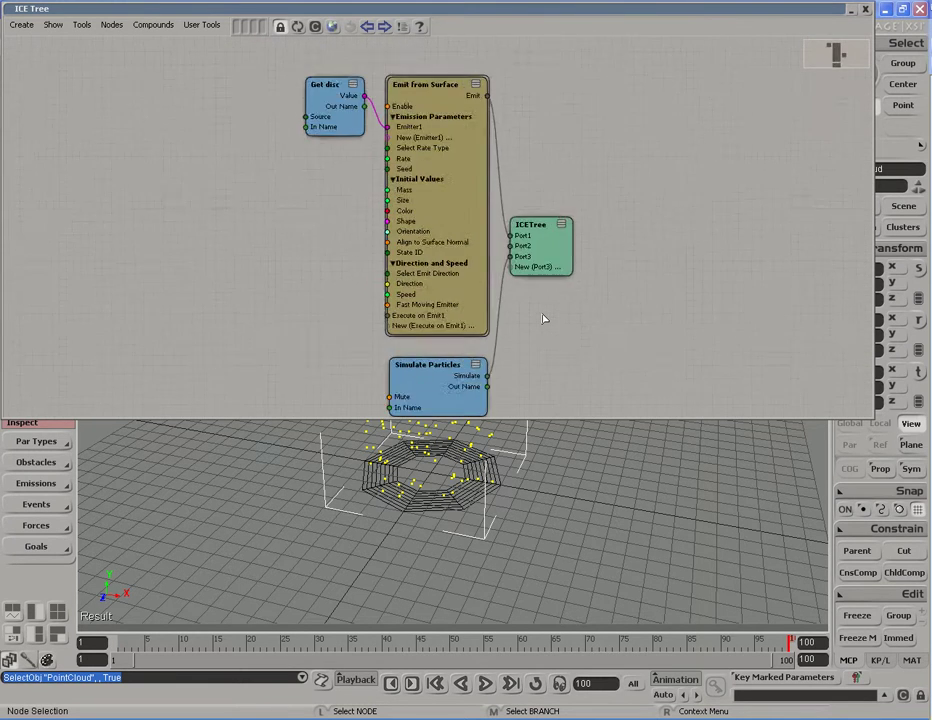
scroll(543, 319, up, 1)
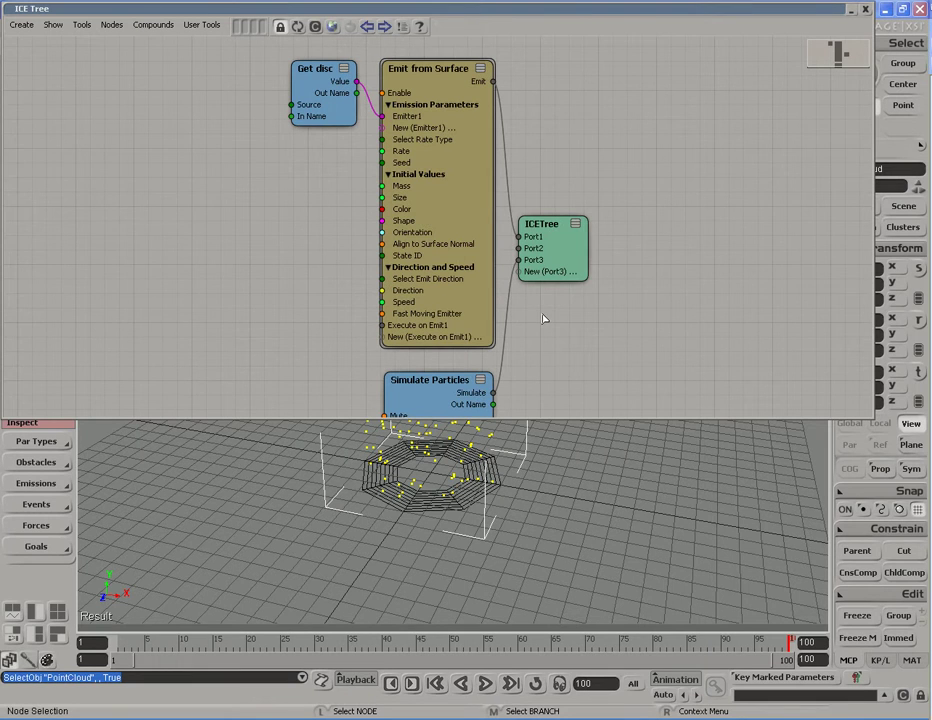
middle_drag(540, 338, 493, 350)
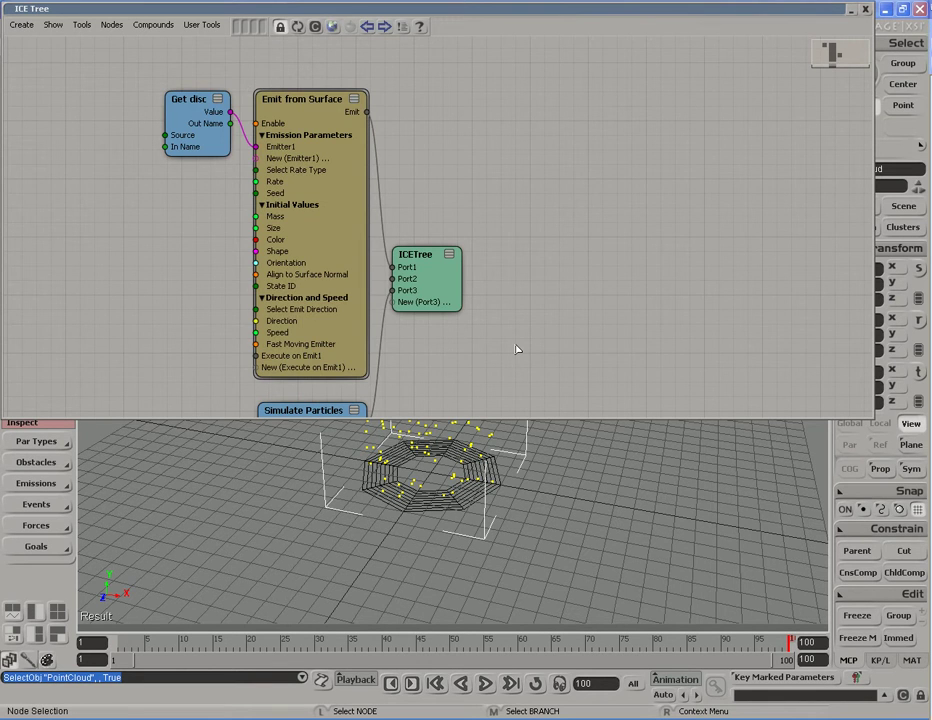
key(a)
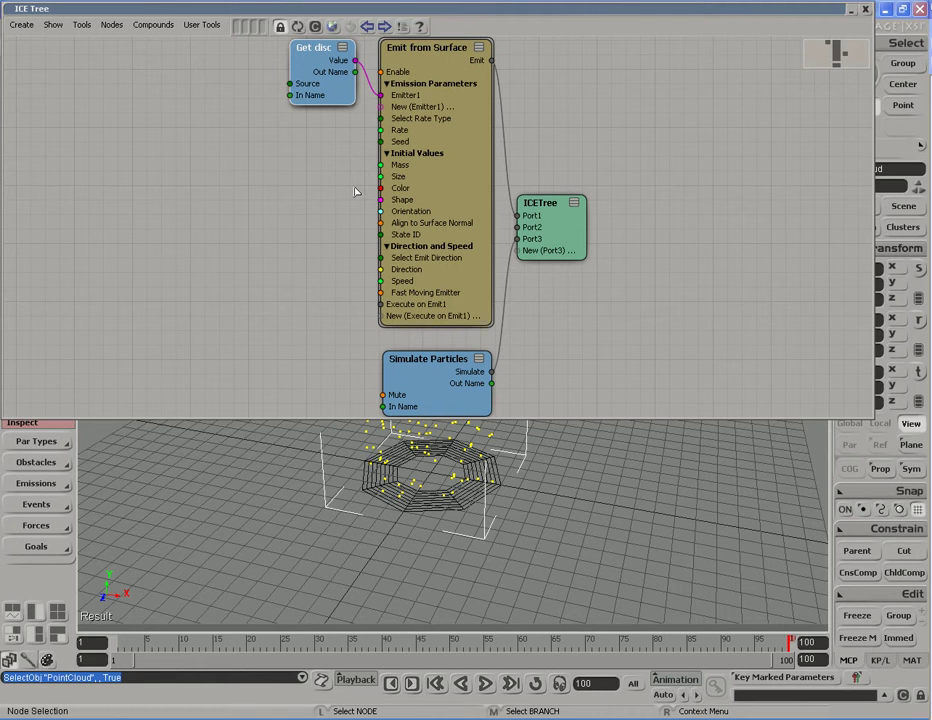
key(f)
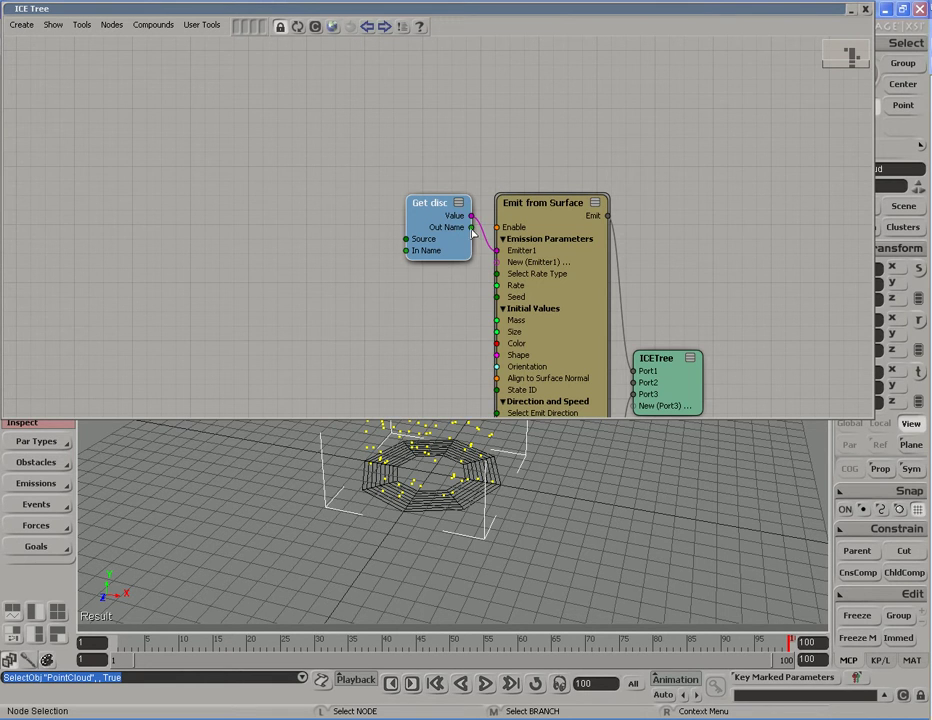
key(a)
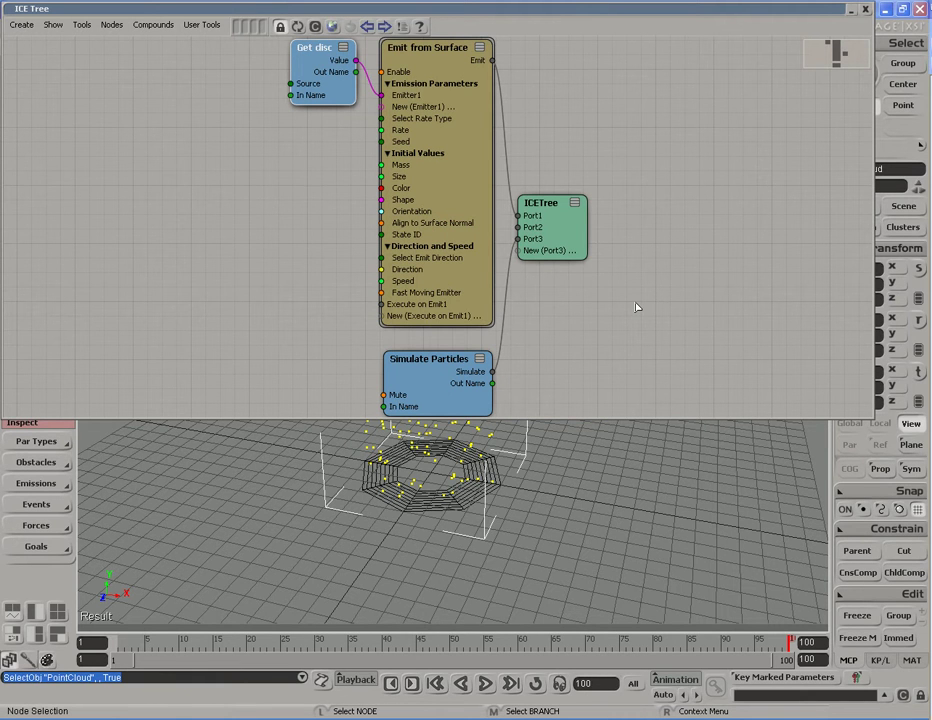
Step: Move the ICETree node farther from the other nodes, and select the disc in the viewport and the Emit from Surface node
drag(561, 224, 671, 228)
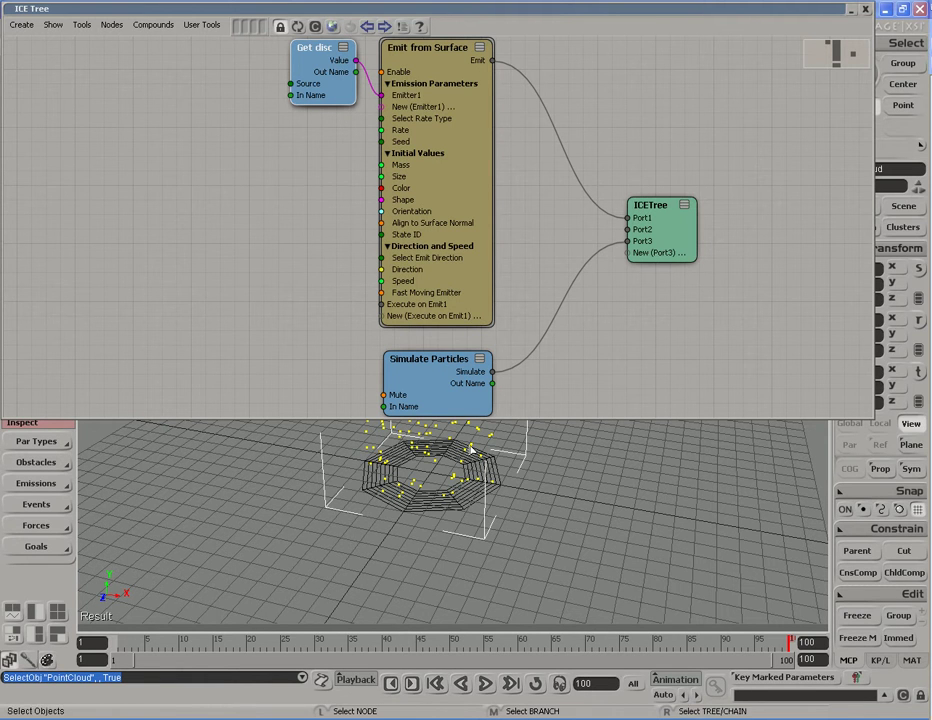
click(460, 505)
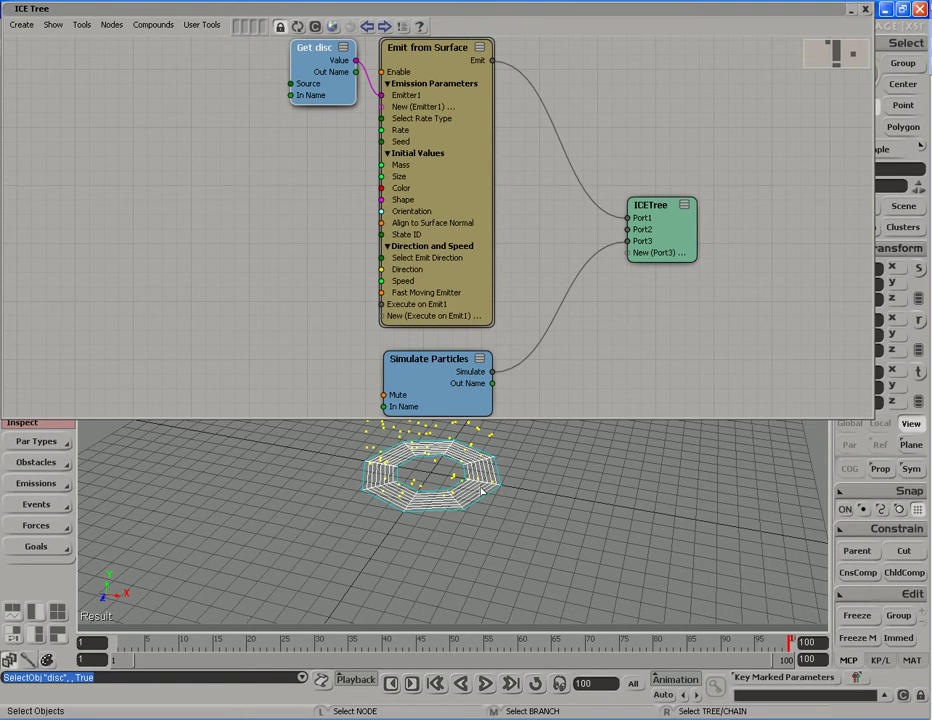
click(442, 390)
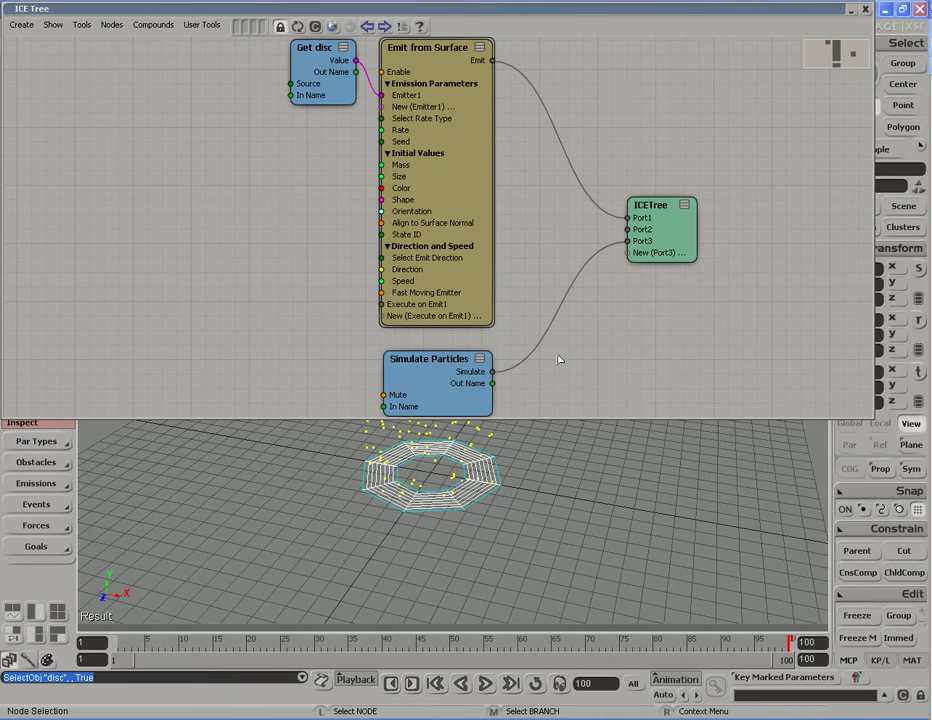
click(440, 376)
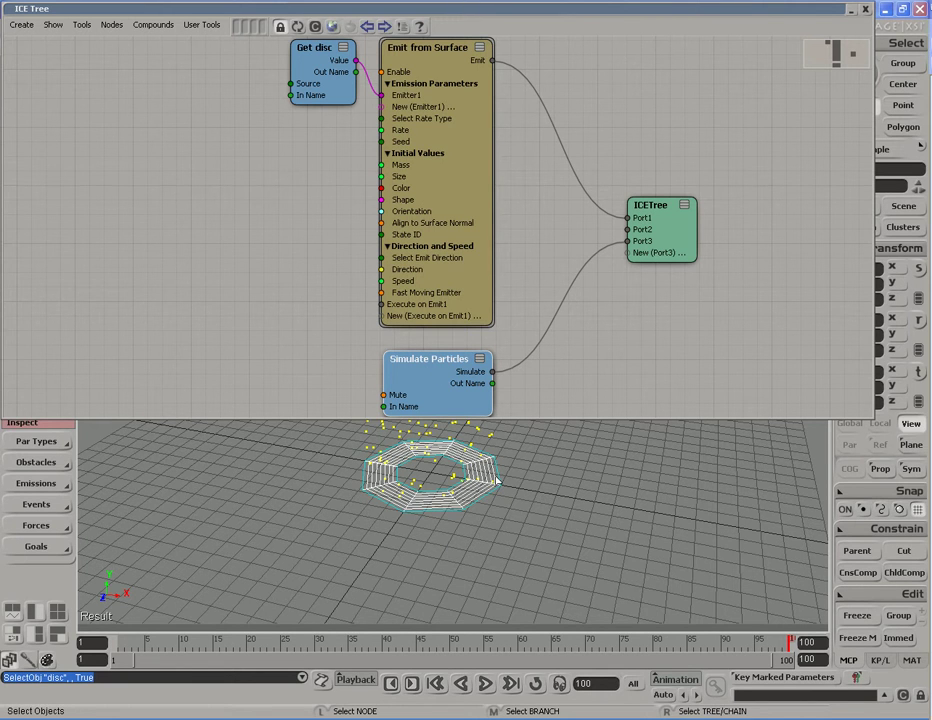
click(527, 190)
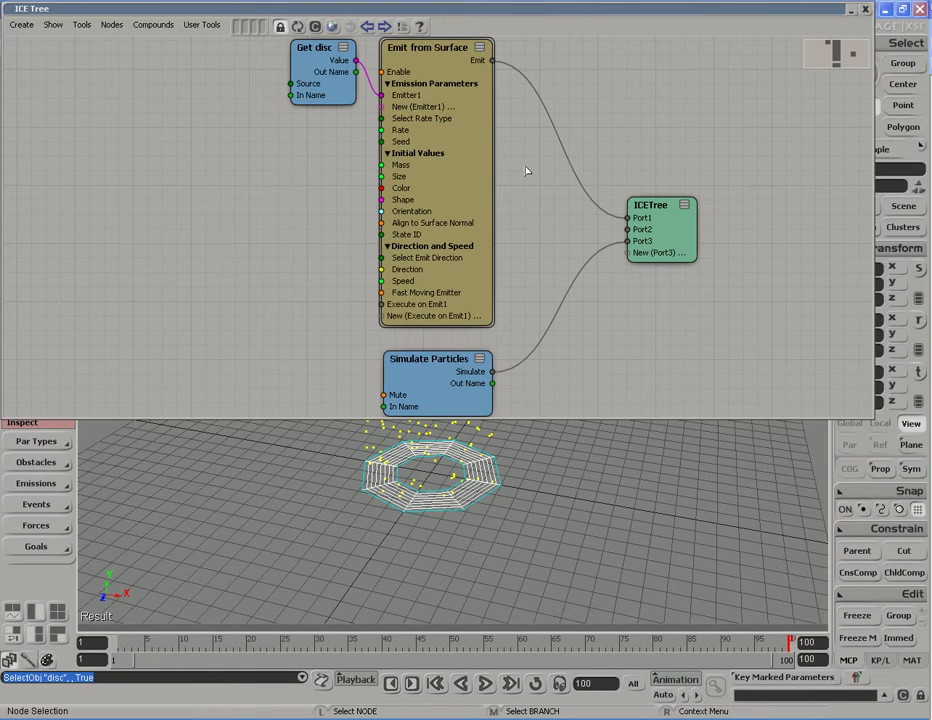
click(463, 182)
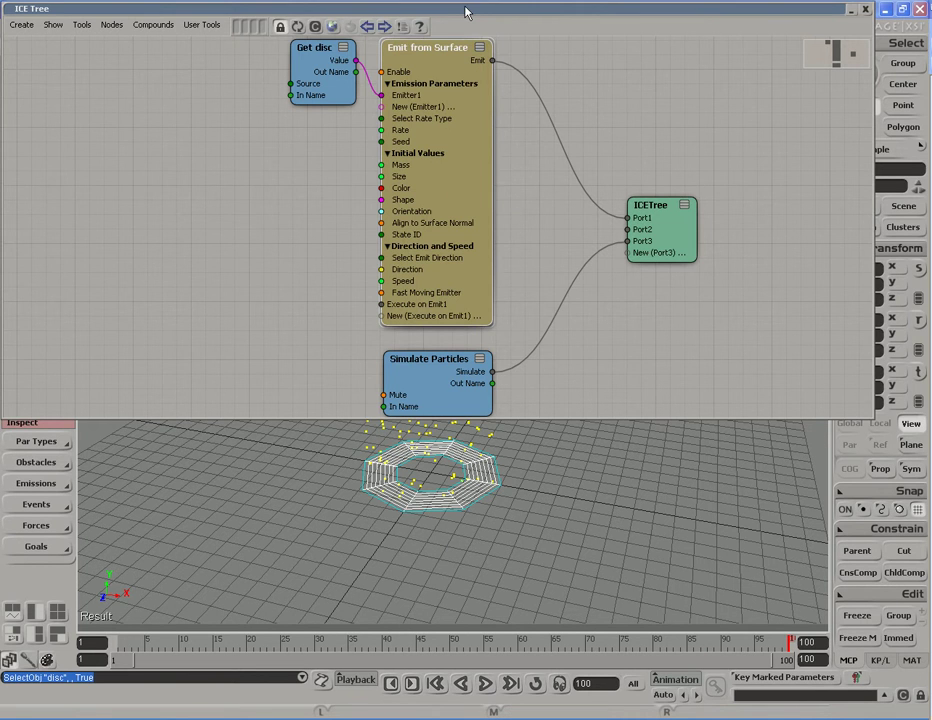
Step: Roll up the ICE Tree window and look up the ICE creation command for emitting particles from the selection
key(Escape)
click(37, 161)
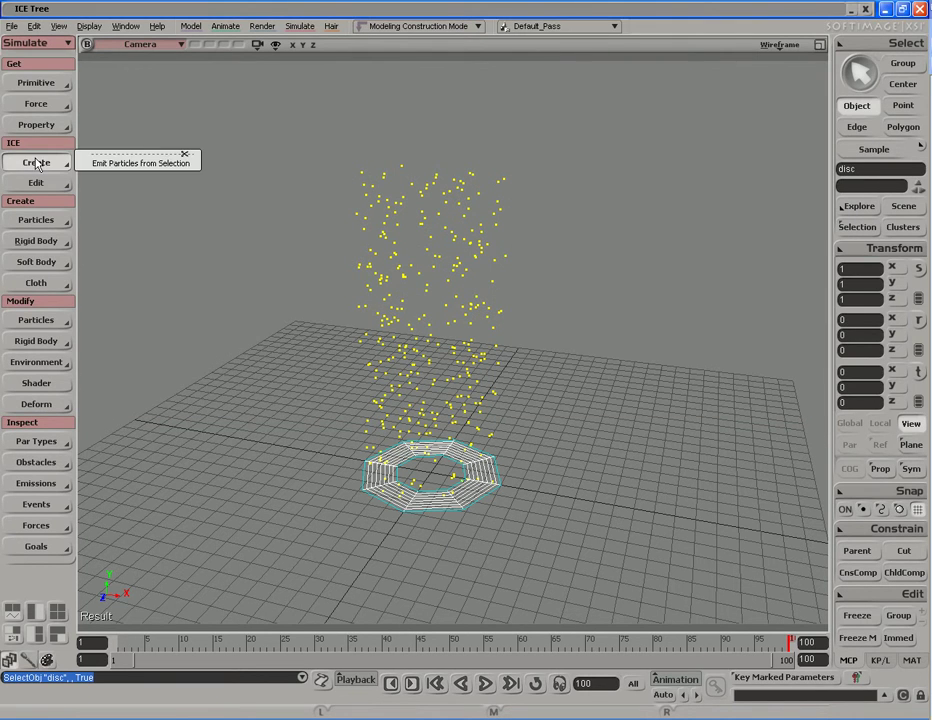
click(170, 166)
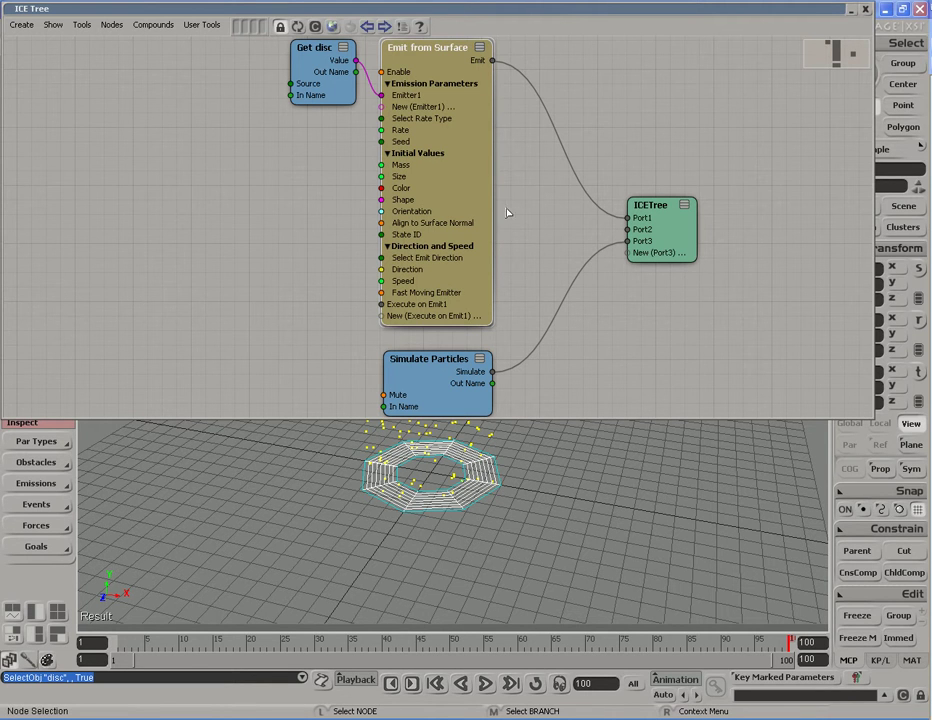
Step: Open the Emit from Surface node's properties, roll up the ICE Tree window and move the property page clear of the particles
double_click(465, 192)
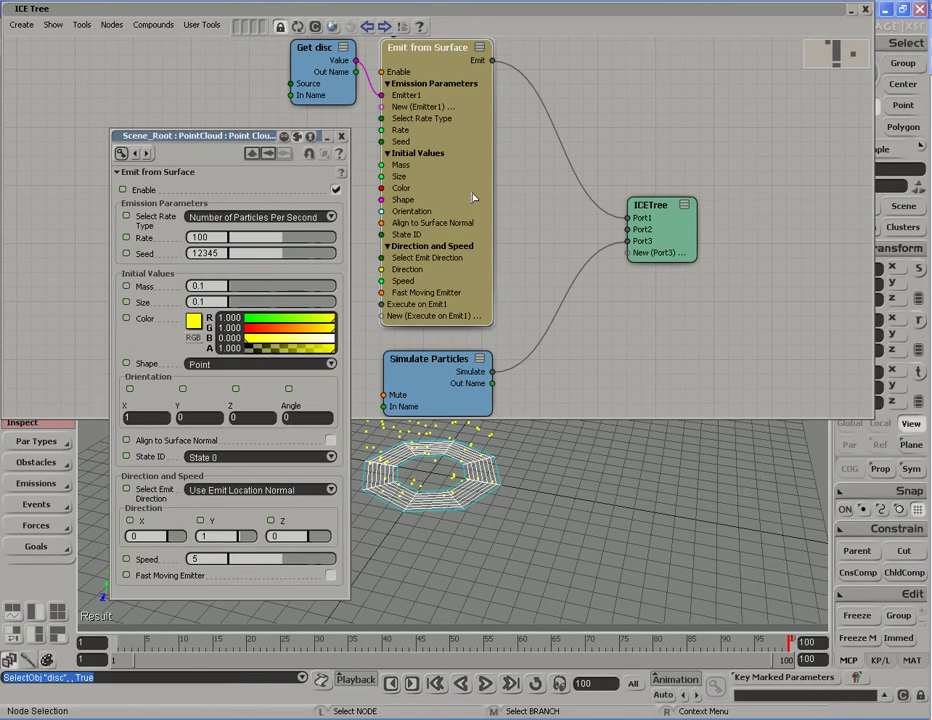
double_click(546, 9)
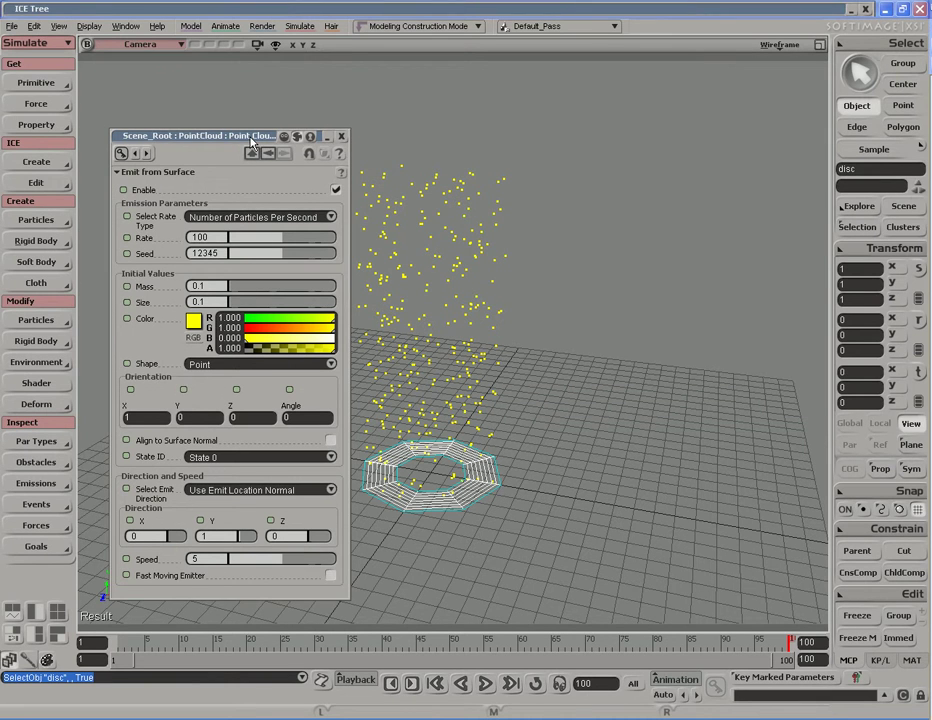
drag(251, 138, 229, 88)
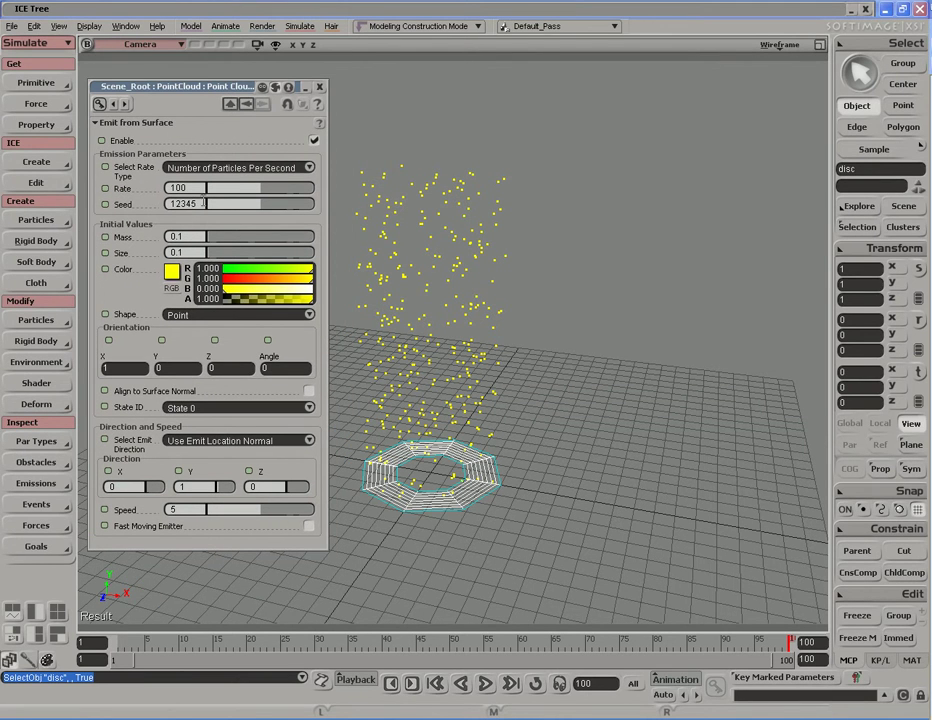
Step: Set the emitted particles' color to green with R 0.318, G 1.000 and B 0.361
click(205, 189)
click(197, 236)
click(172, 272)
click(198, 314)
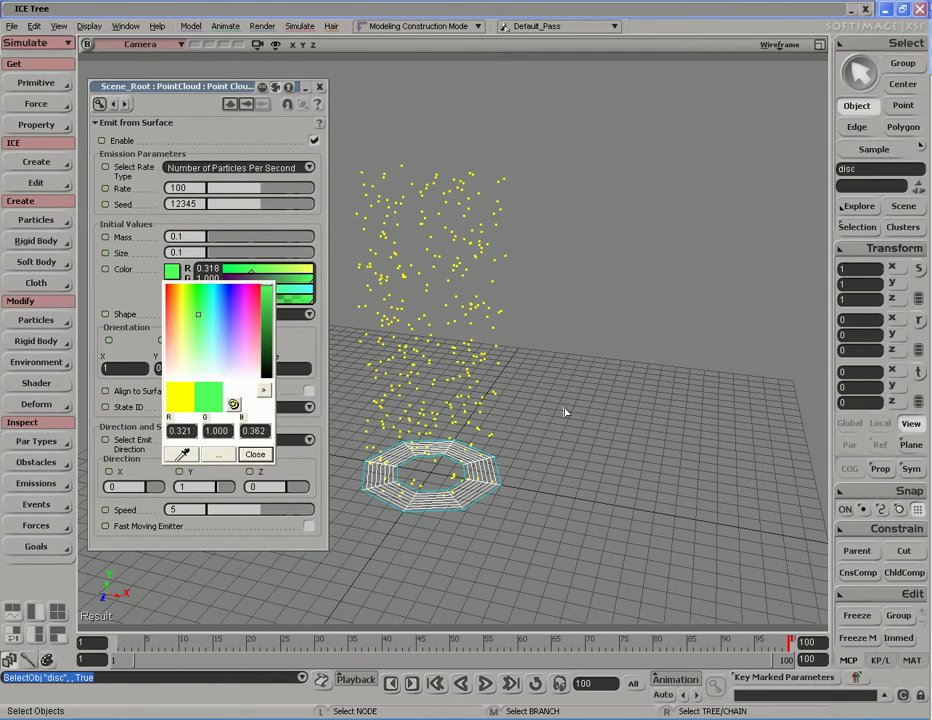
click(519, 381)
Step: Replay the simulation from the first frame to check the particle color, stopping at frame 96
key(shift+comma)
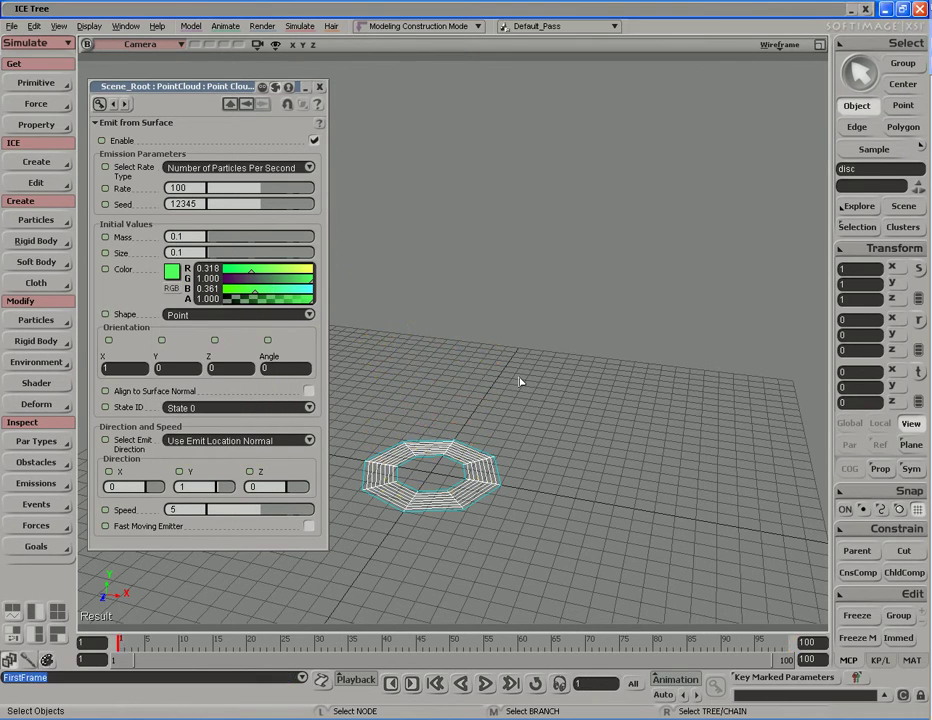
key(F11)
key(Escape)
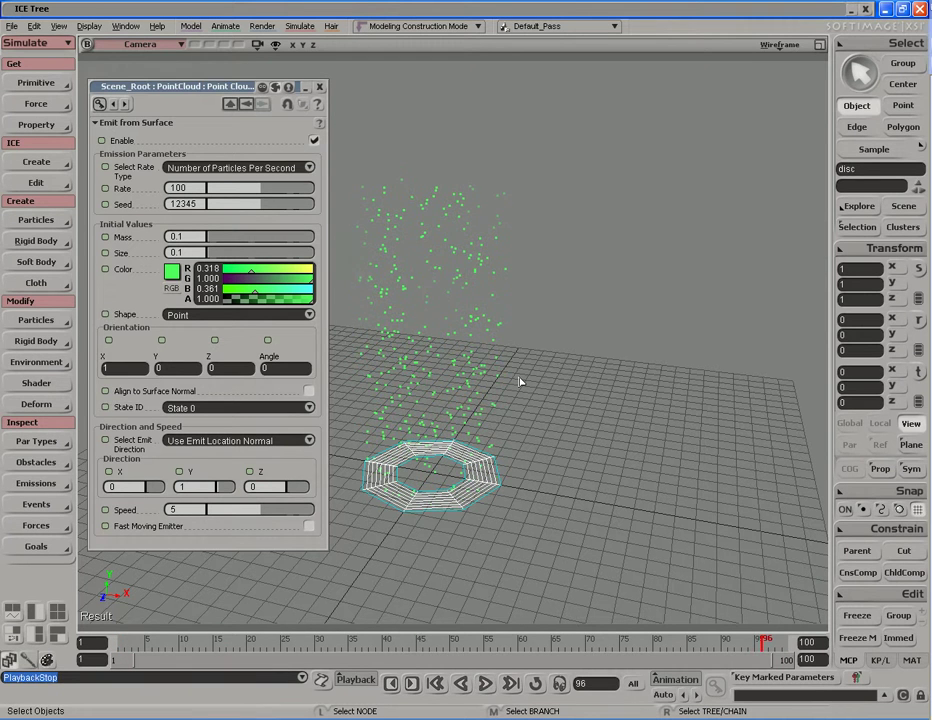
Step: Review the available particle shapes for the emitter and close the Emit from Surface properties
click(310, 316)
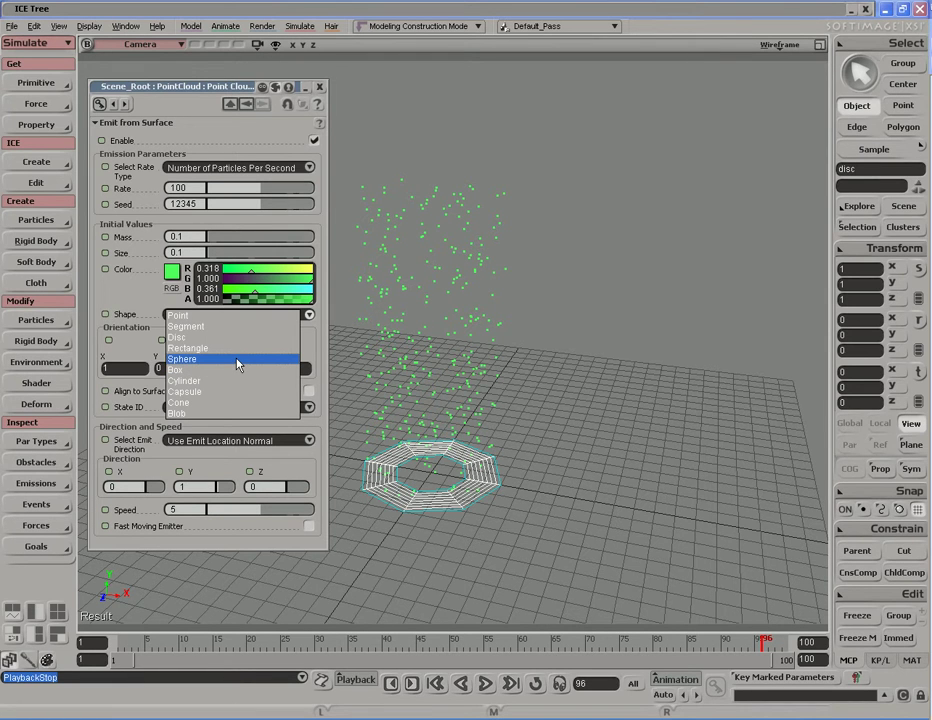
click(528, 346)
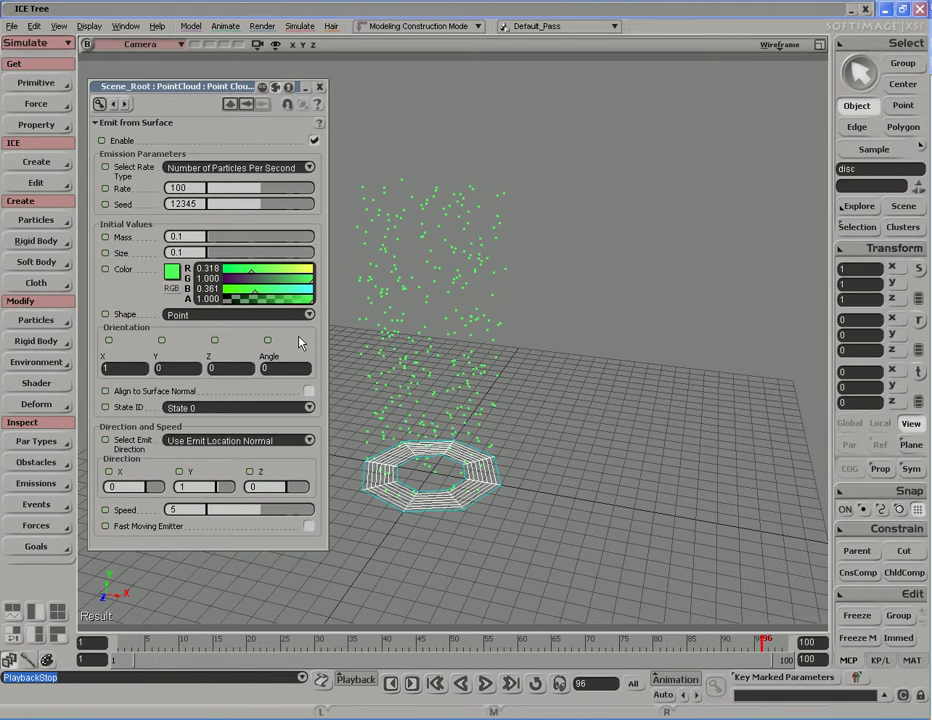
click(319, 87)
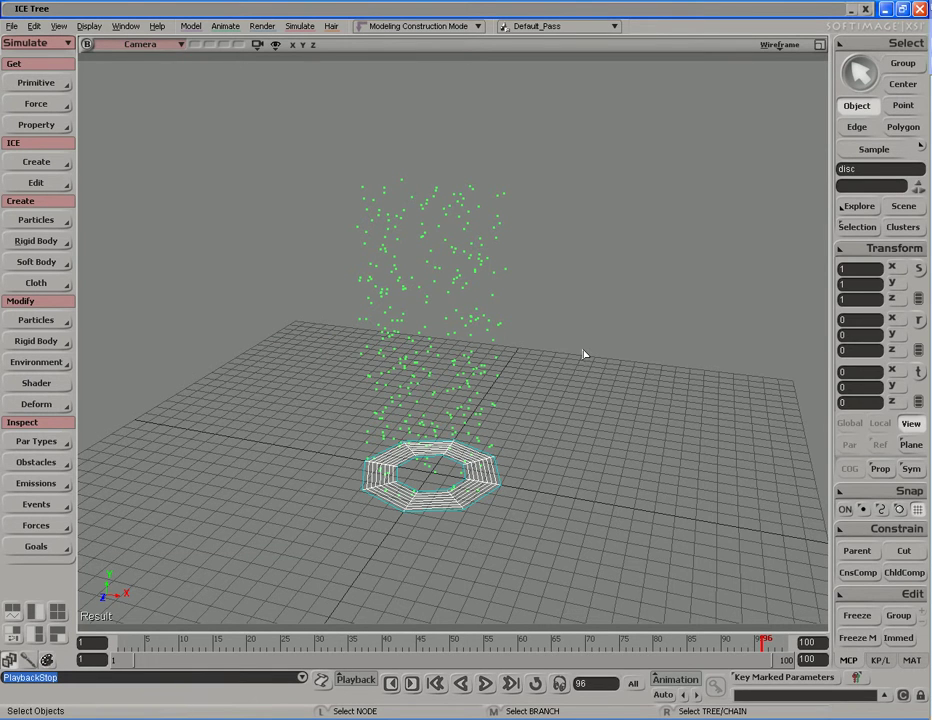